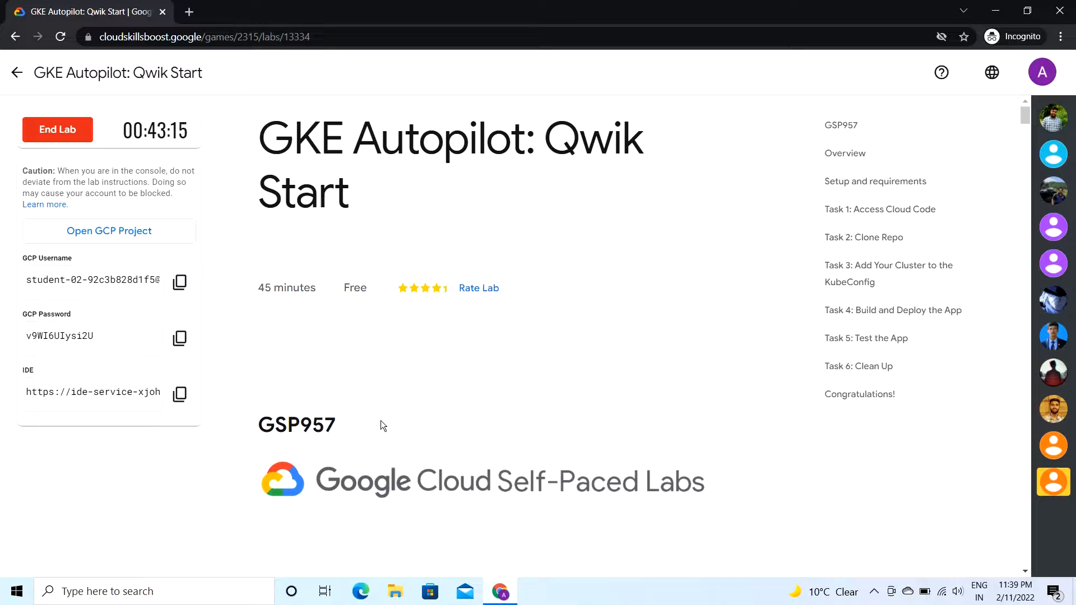
Open the lab's GCP project and sign in to Google with the lab-provided username and account password
click(180, 282)
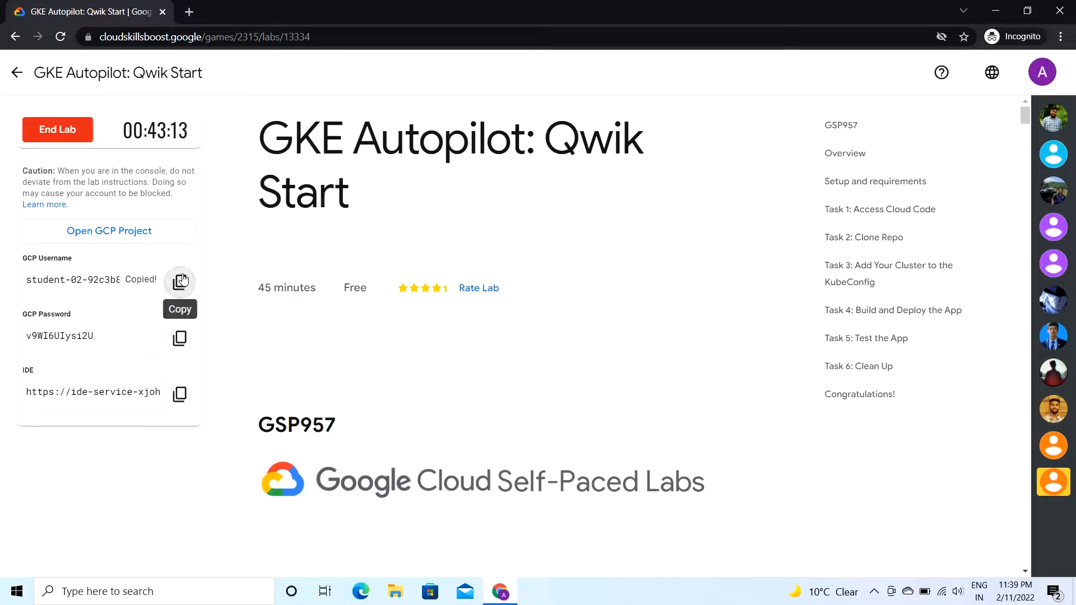
click(110, 239)
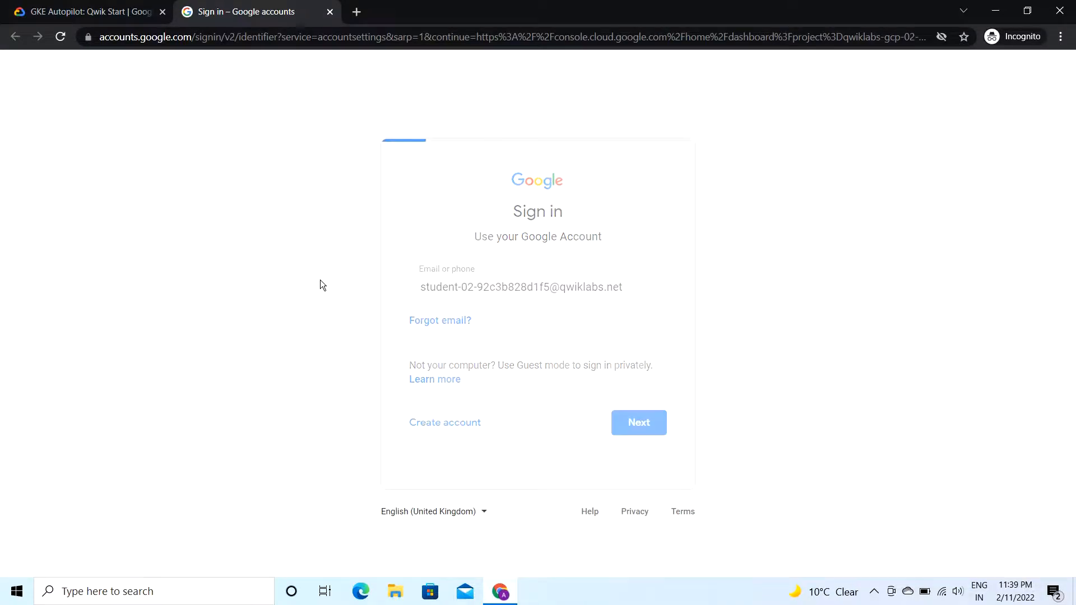
click(84, 11)
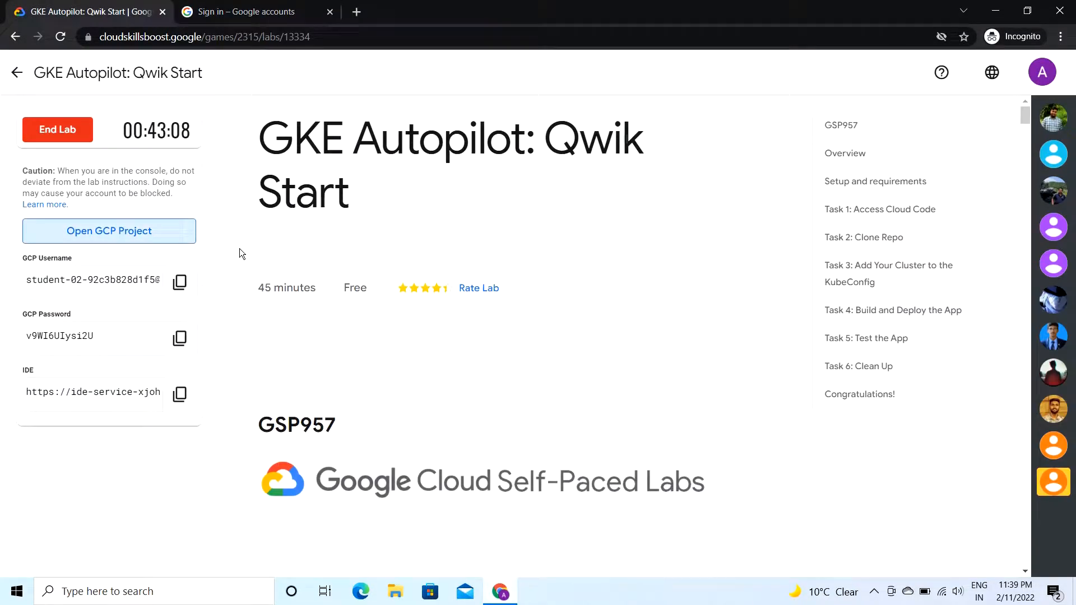
click(180, 338)
click(220, 6)
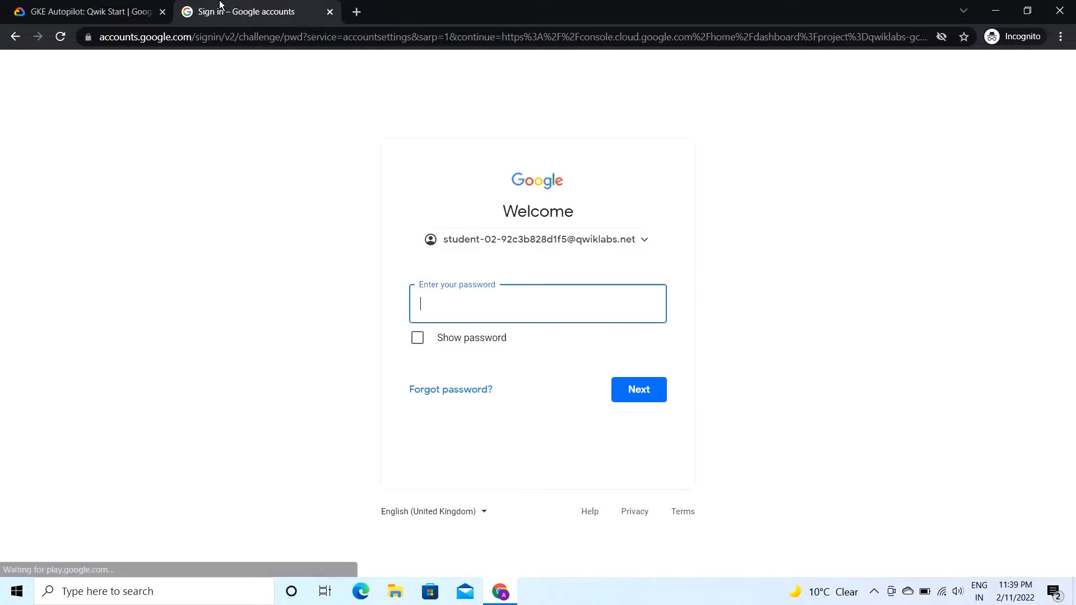
key(ctrl+v)
key(Return)
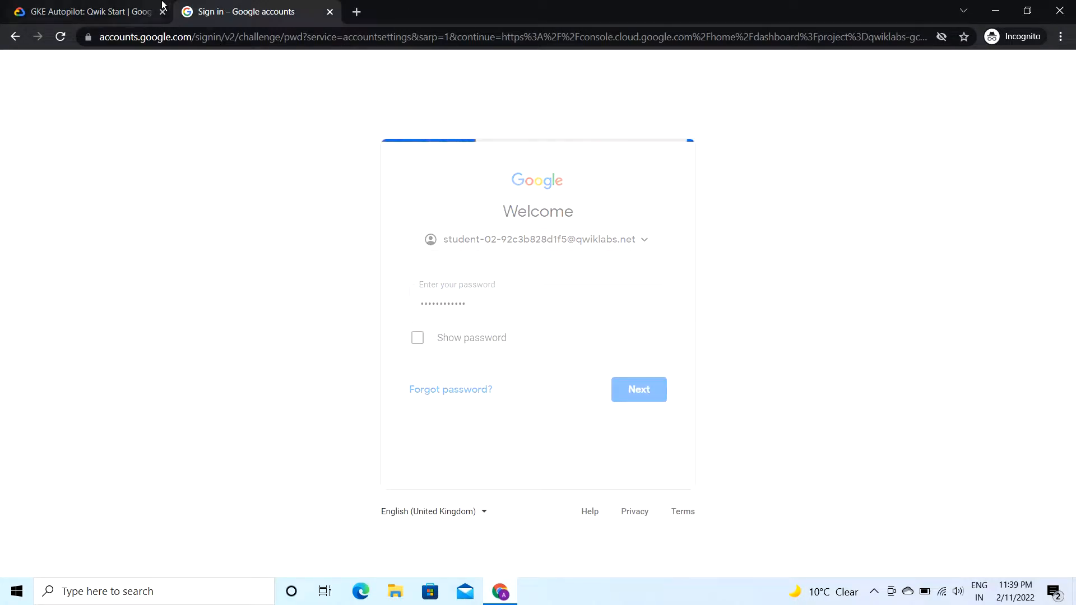
Open the IDE URL from the lab details in a new browser tab and accept the new Google account's terms
click(84, 11)
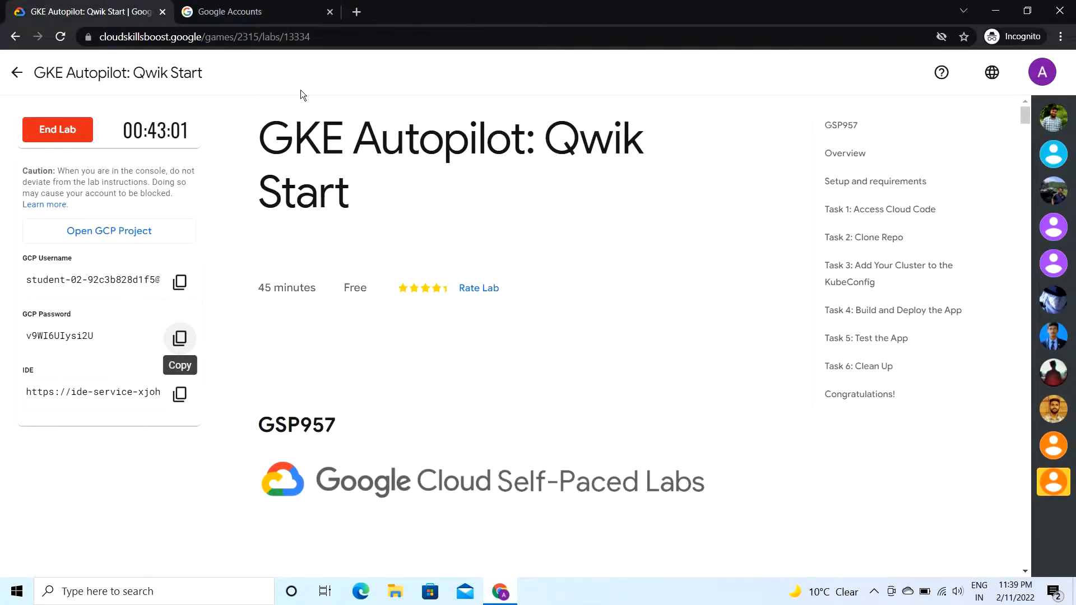
scroll(355, 336, down, 15)
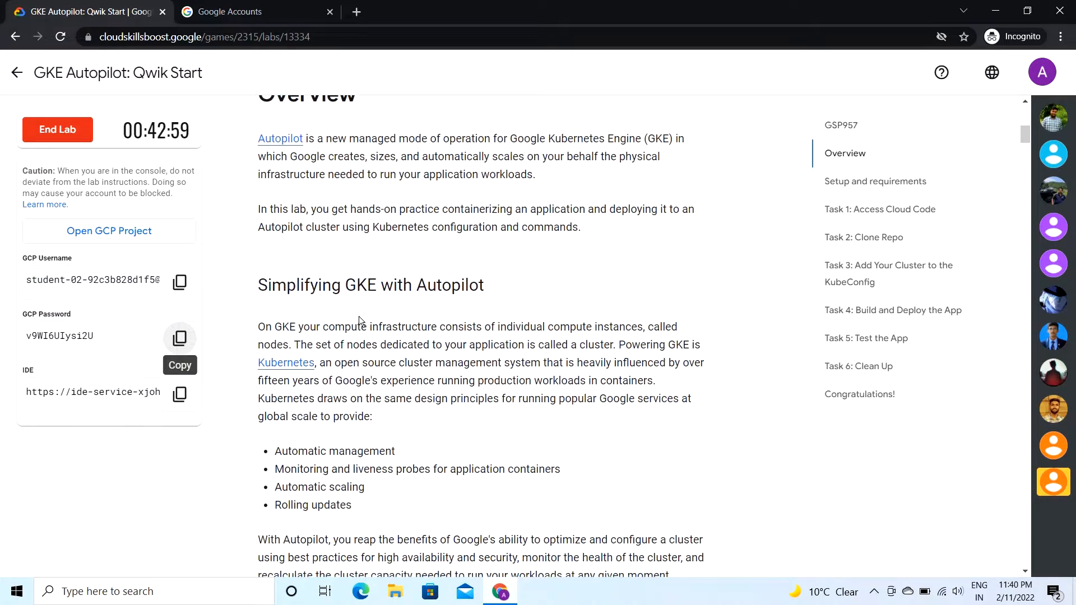
scroll(359, 320, down, 13)
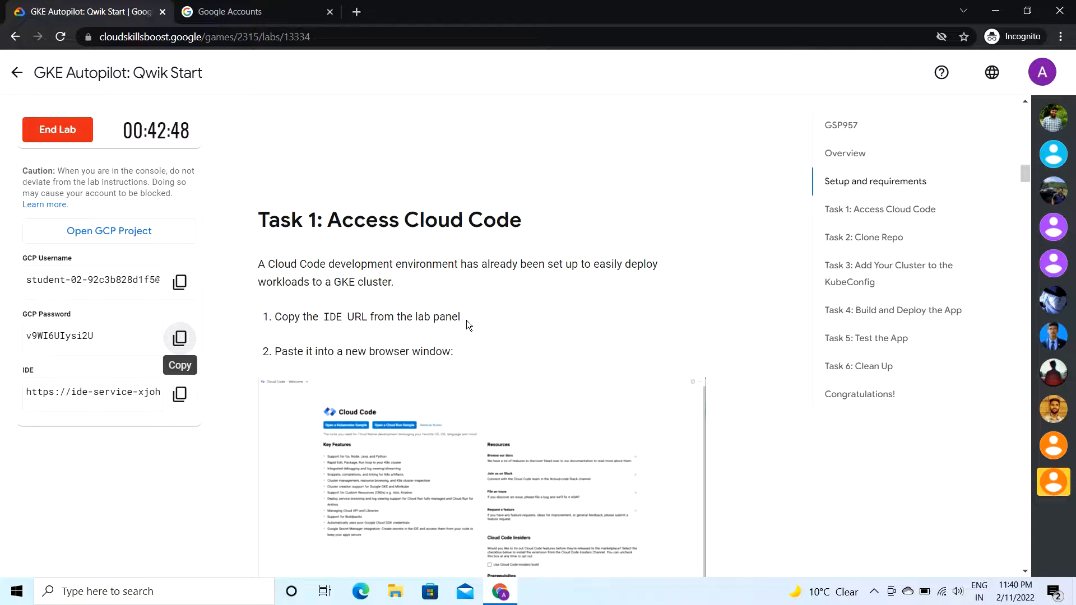
click(175, 405)
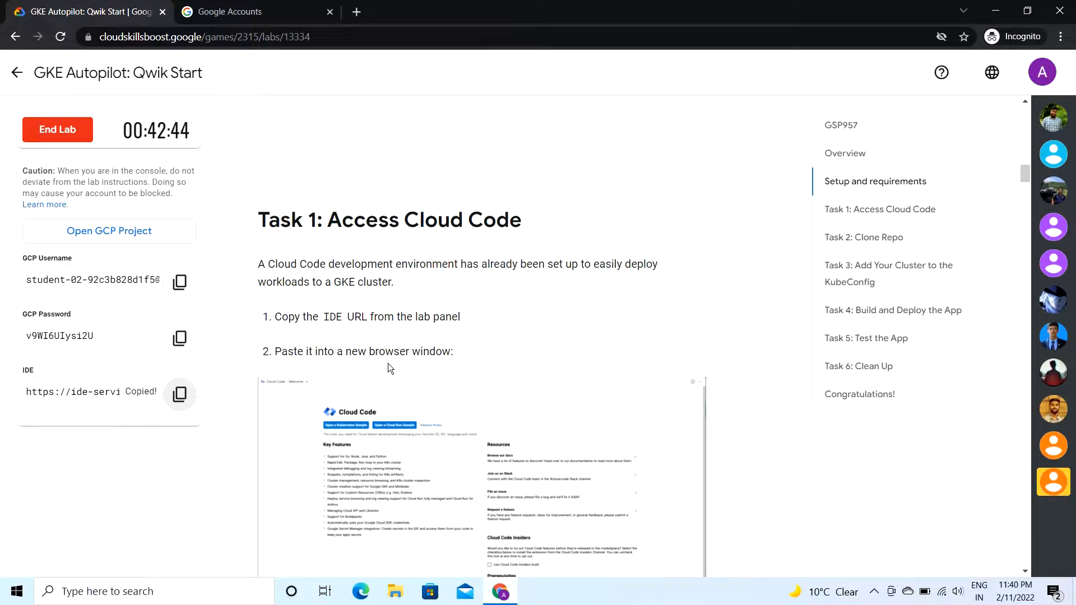
click(357, 12)
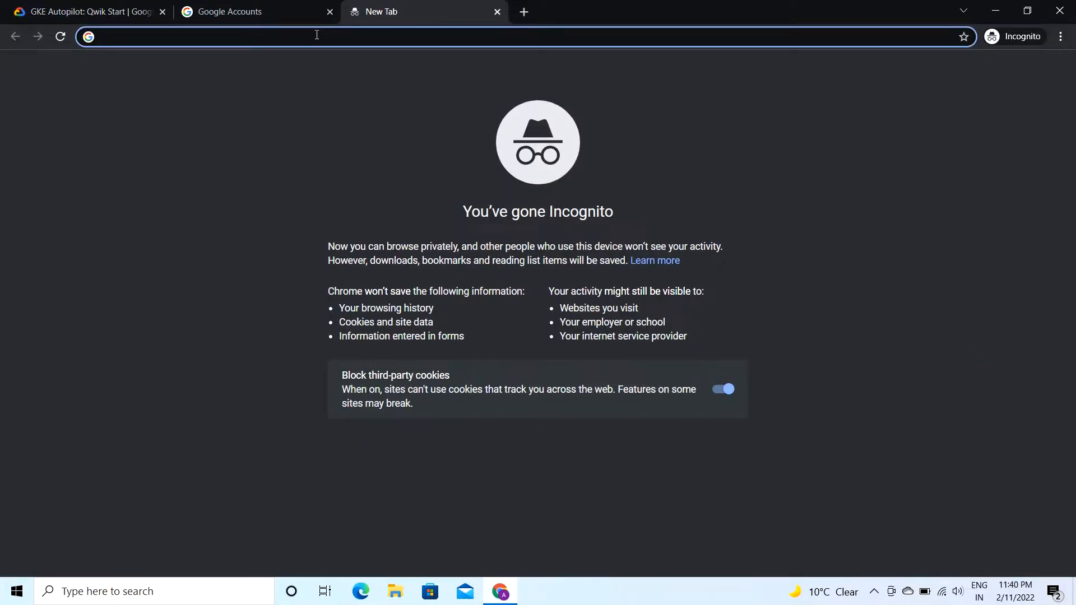
key(ctrl+v)
key(Return)
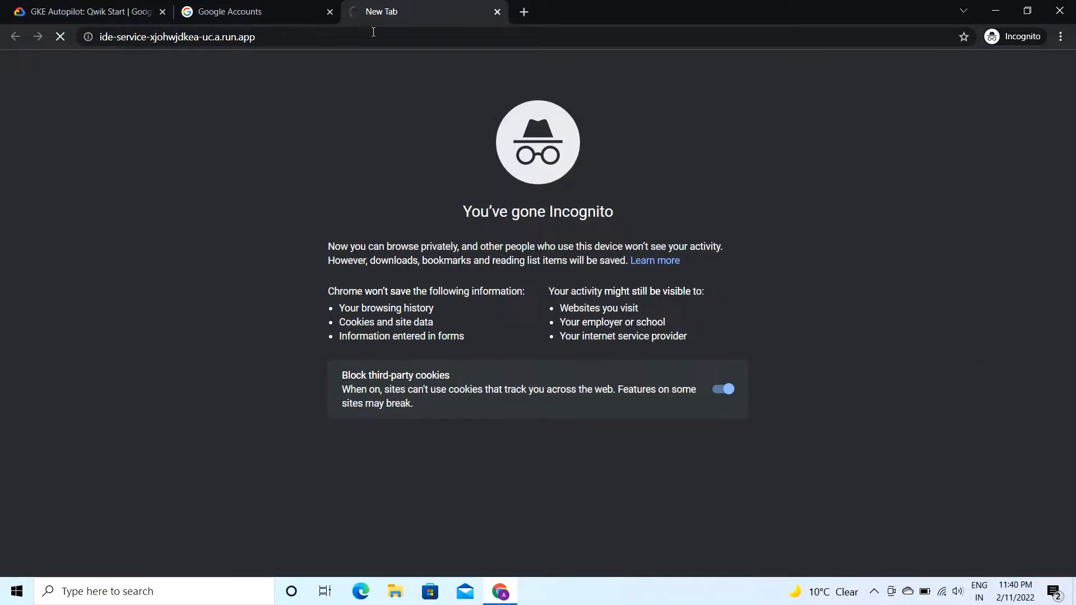
click(229, 12)
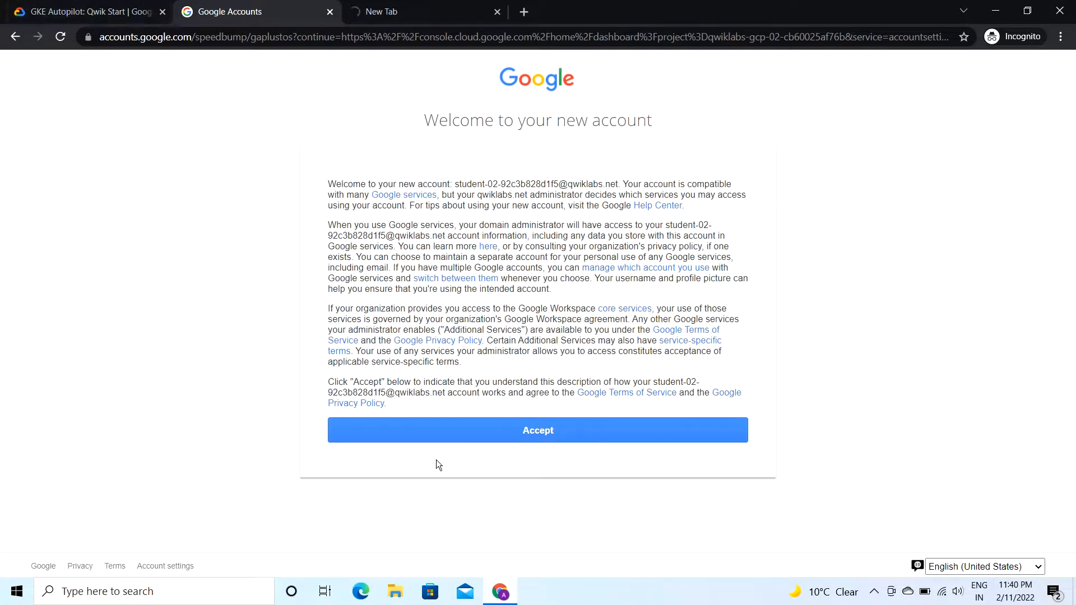
click(468, 429)
Follow the Task 2 instructions to open the Source Control view in the code-server IDE
key(ctrl+shift+Tab)
scroll(350, 308, down, 5)
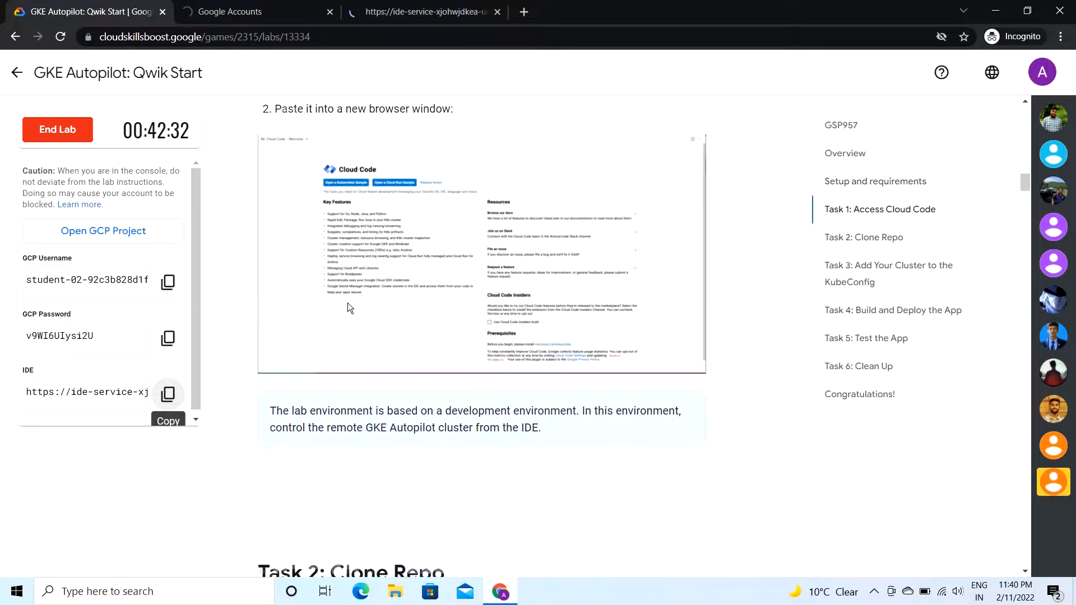
scroll(350, 309, down, 8)
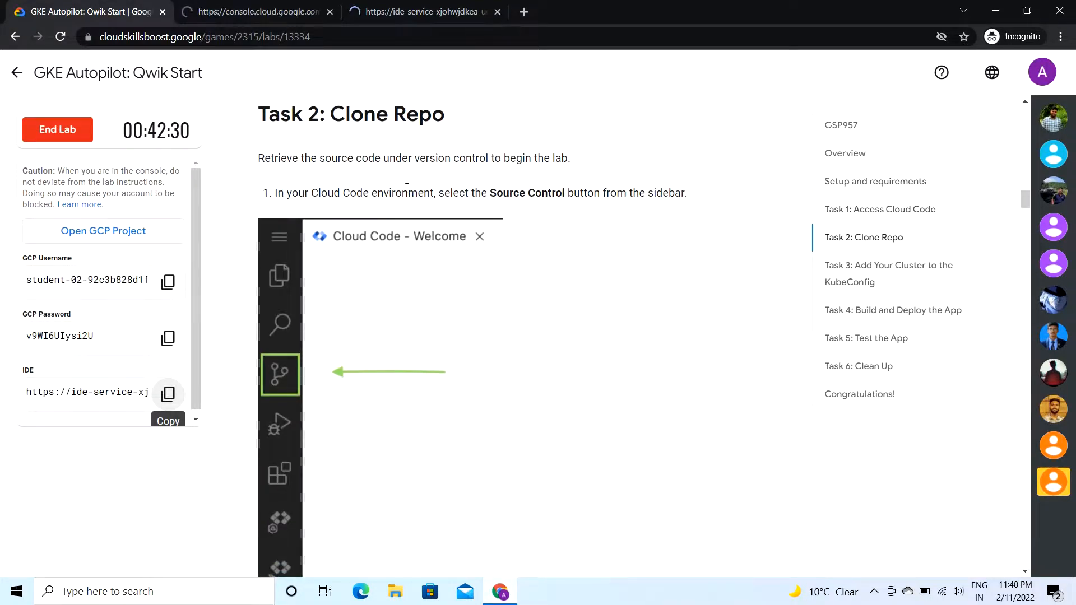
scroll(368, 281, down, 2)
scroll(368, 281, up, 1)
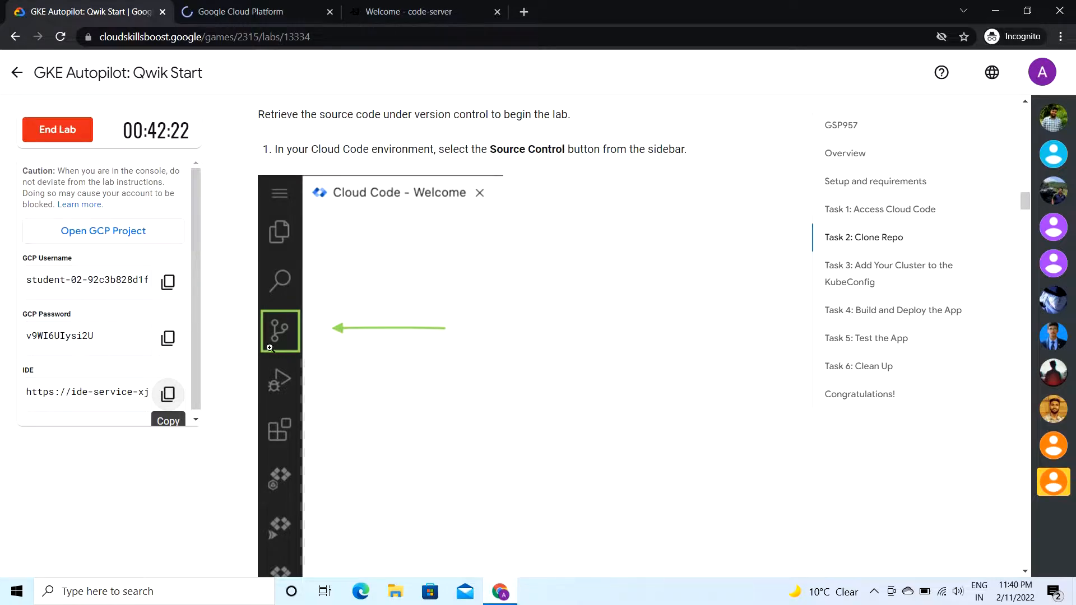
click(406, 16)
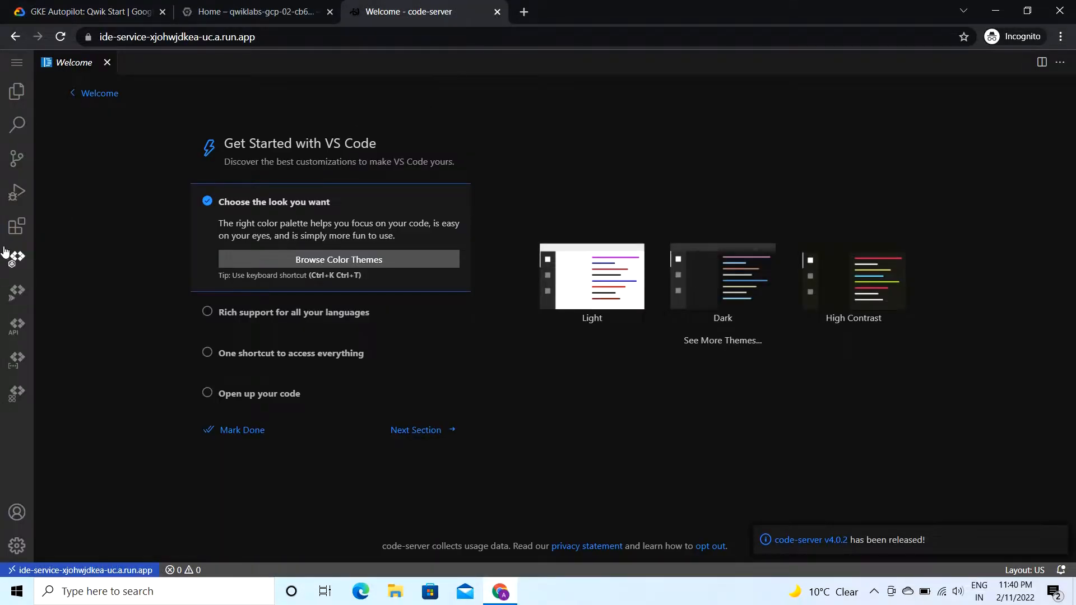
click(16, 162)
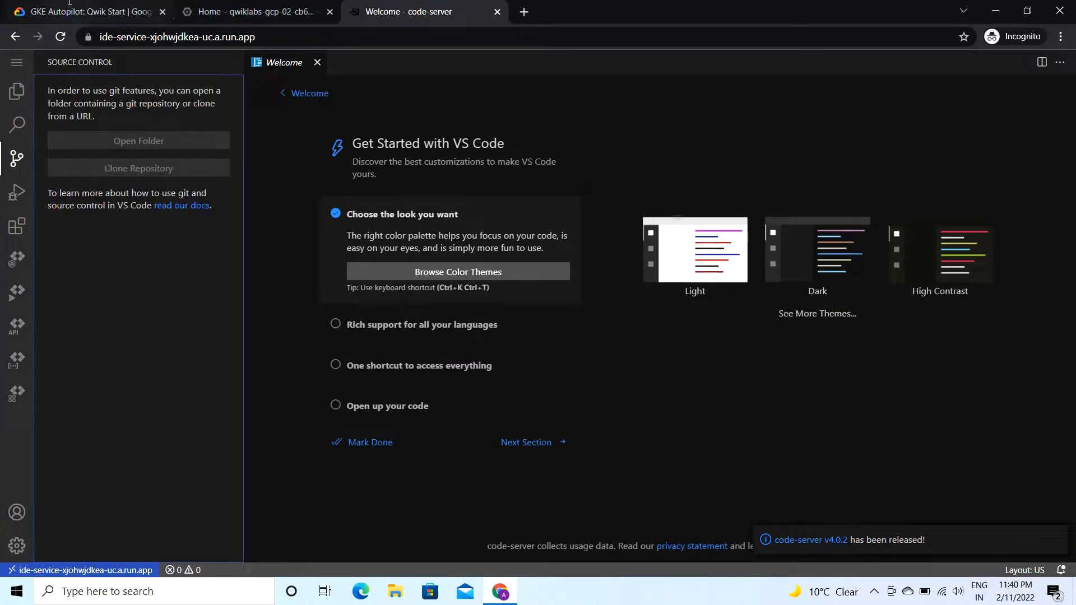
click(90, 11)
scroll(328, 258, down, 4)
scroll(328, 258, down, 7)
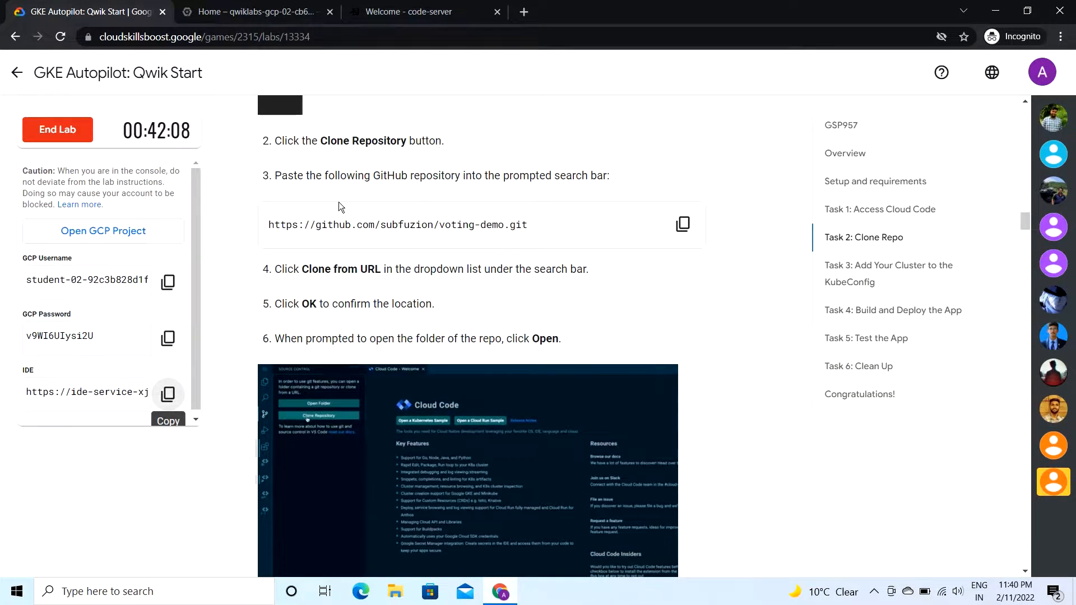
click(682, 223)
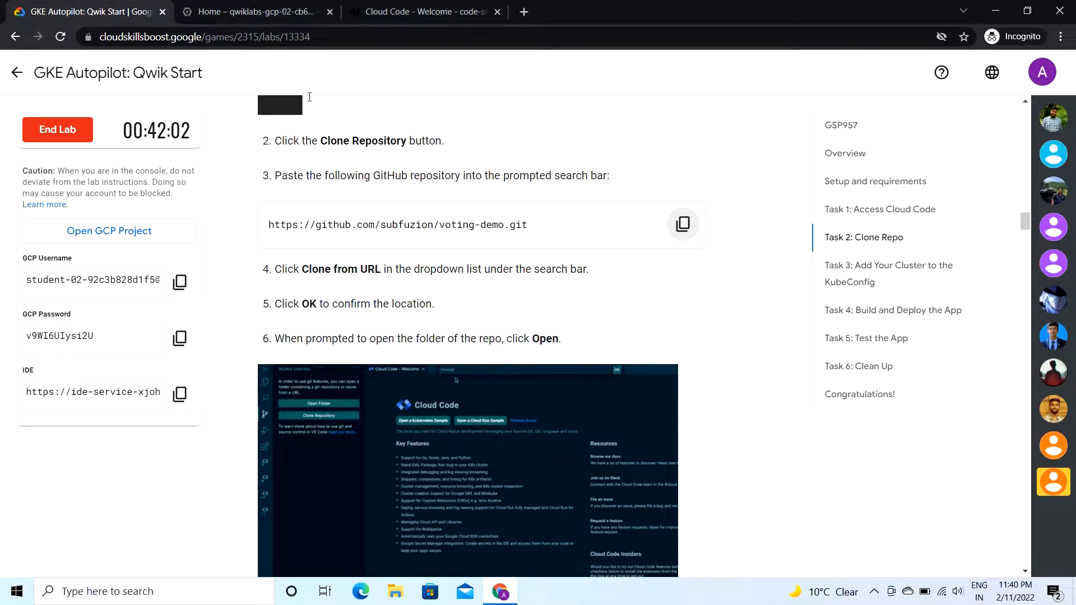
click(404, 6)
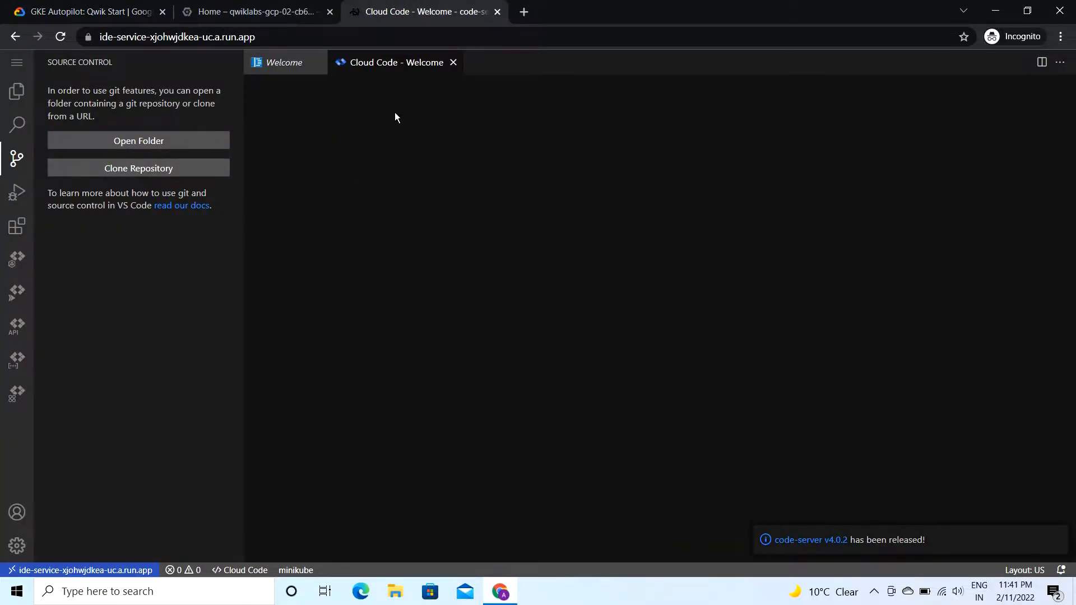
click(157, 175)
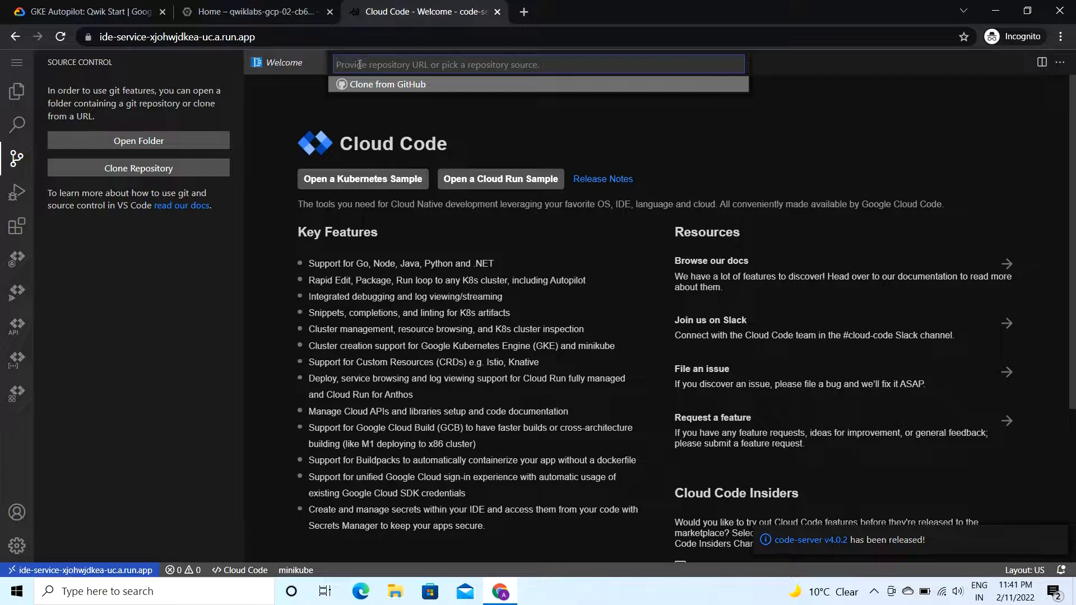
key(ctrl+v)
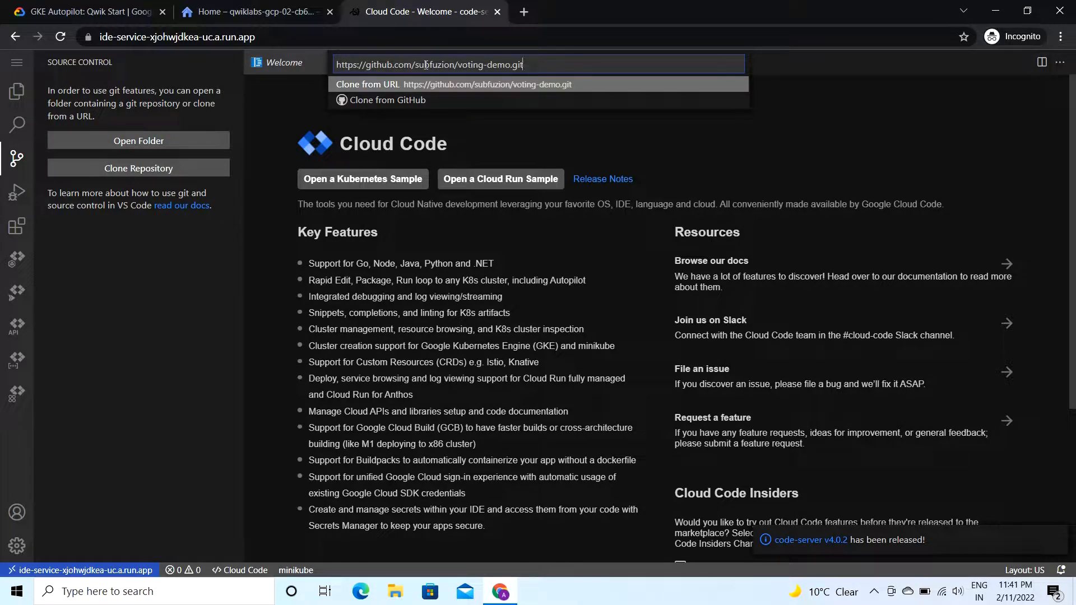
key(Return)
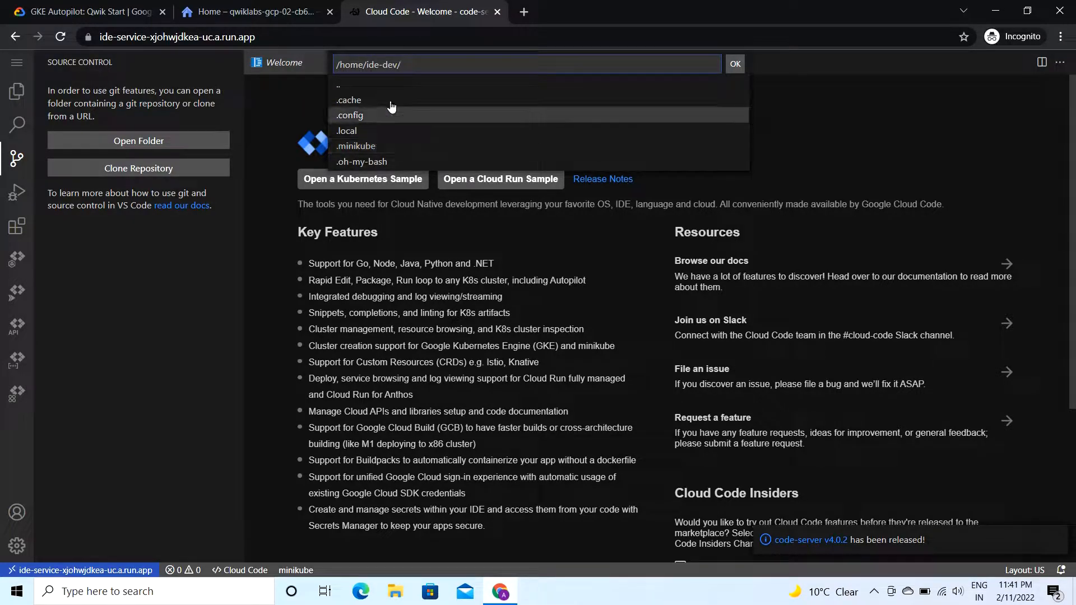
click(735, 64)
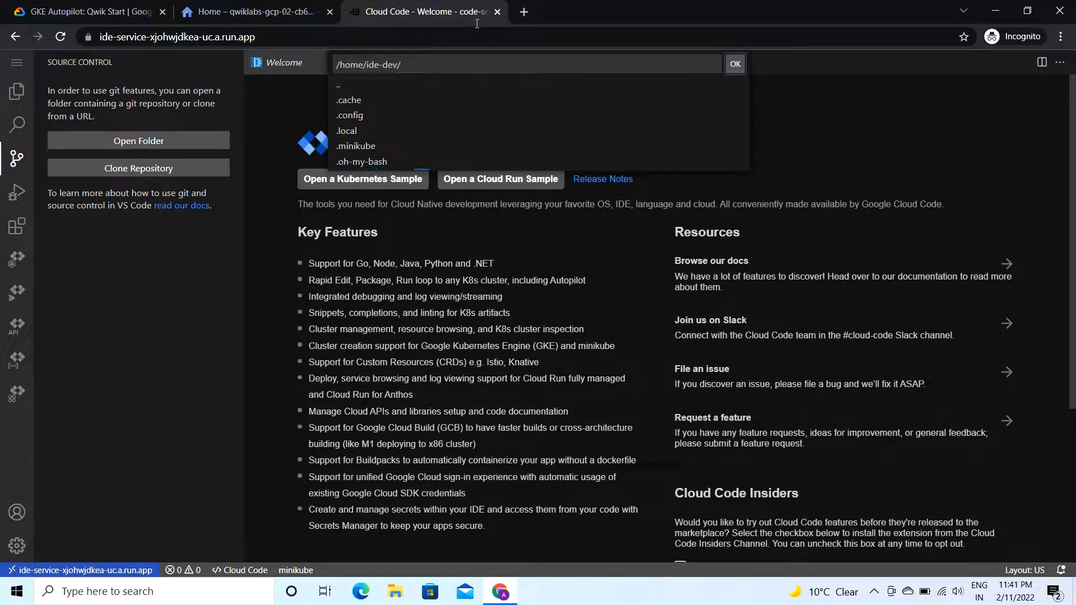
Open the cloned voting-demo repository in the current IDE window, as the lab's clone instructions require
click(59, 4)
scroll(322, 257, down, 2)
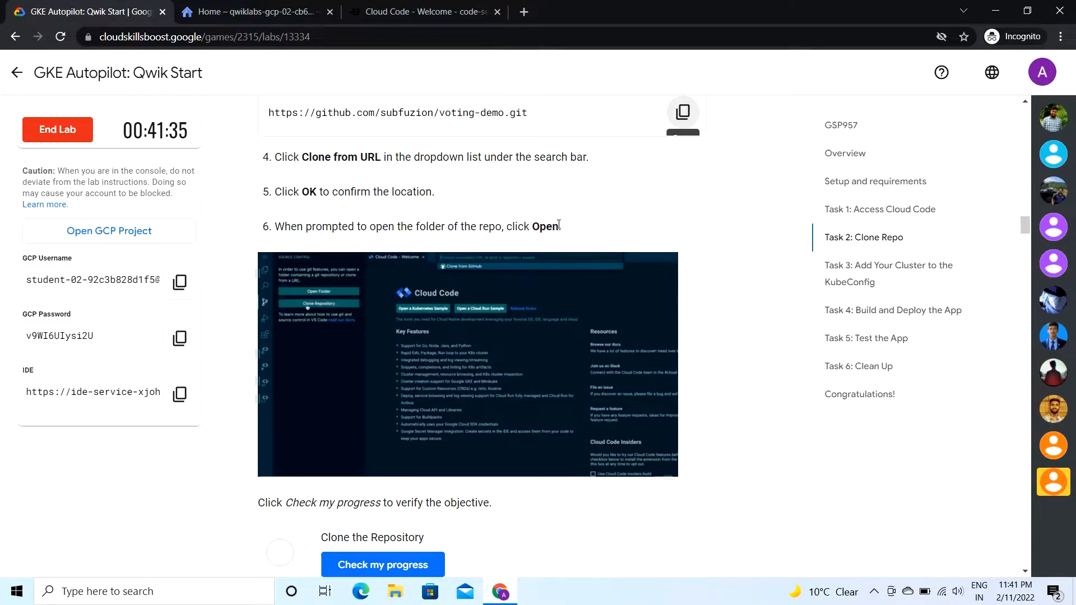
click(421, 12)
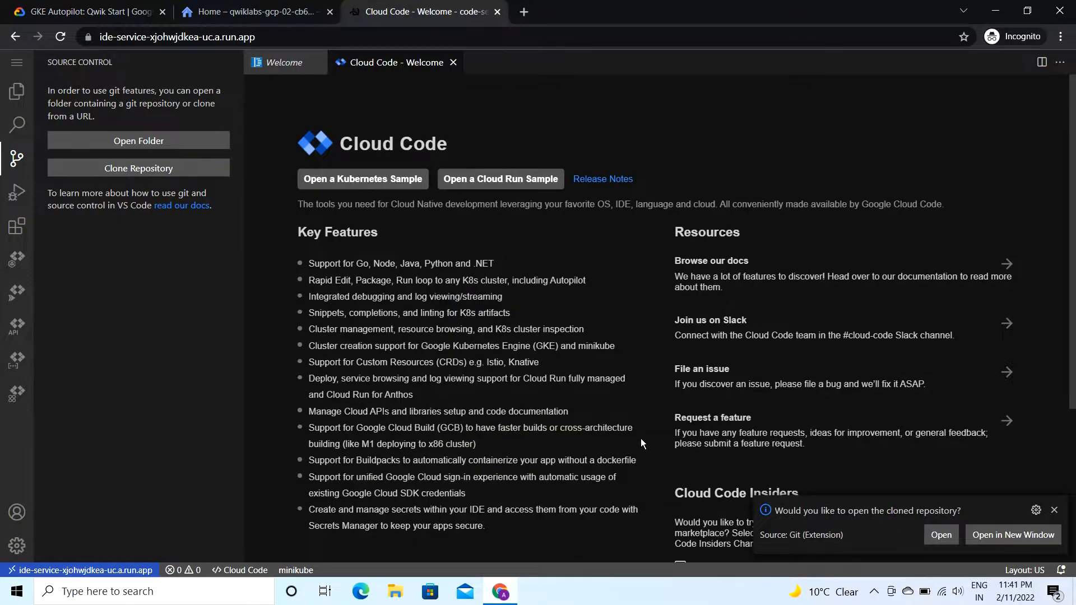
click(940, 536)
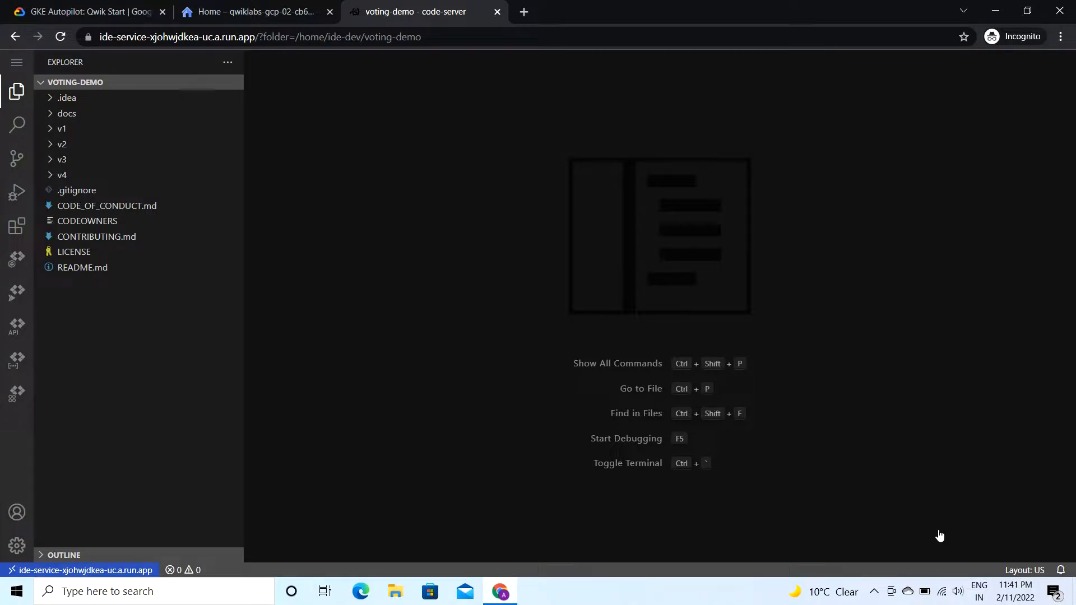
Follow the lab's Task 3 instructions to open the Cloud Code - Kubernetes view in the IDE
key(ctrl+1)
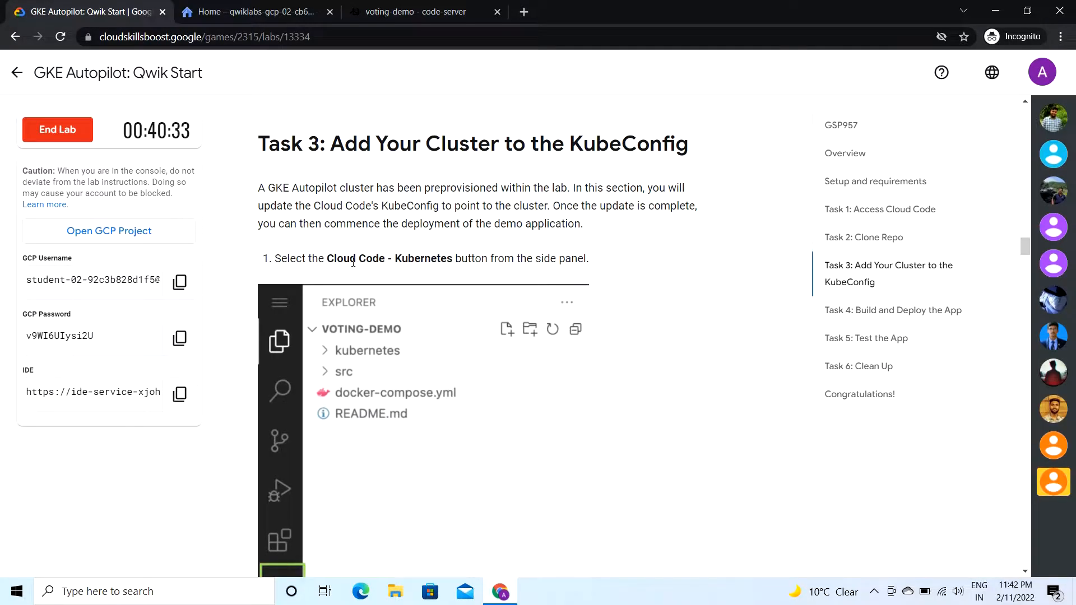
scroll(336, 365, down, 2)
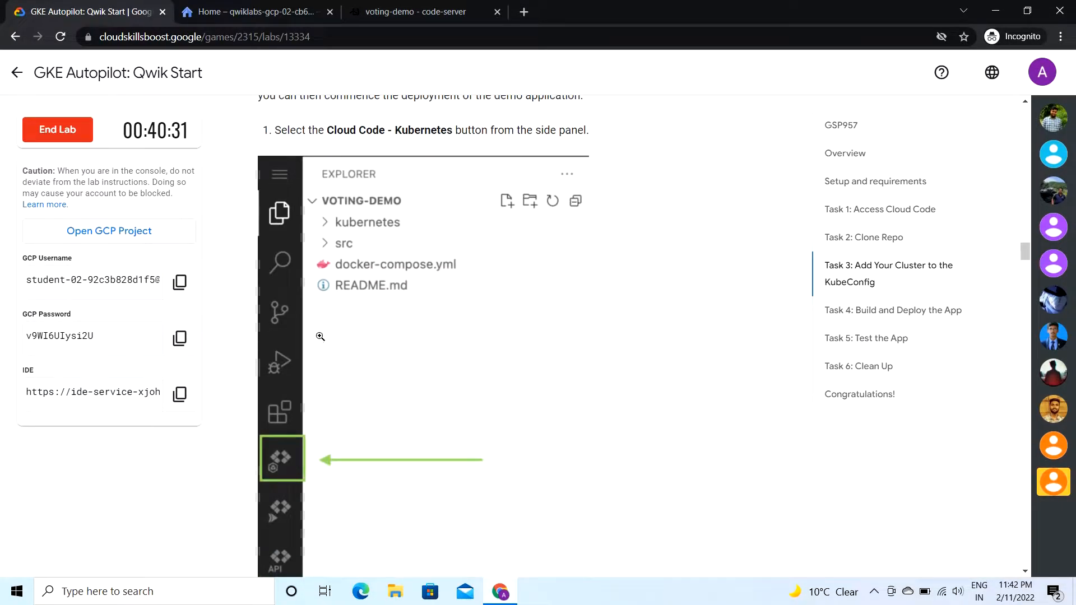
scroll(467, 325, down, 5)
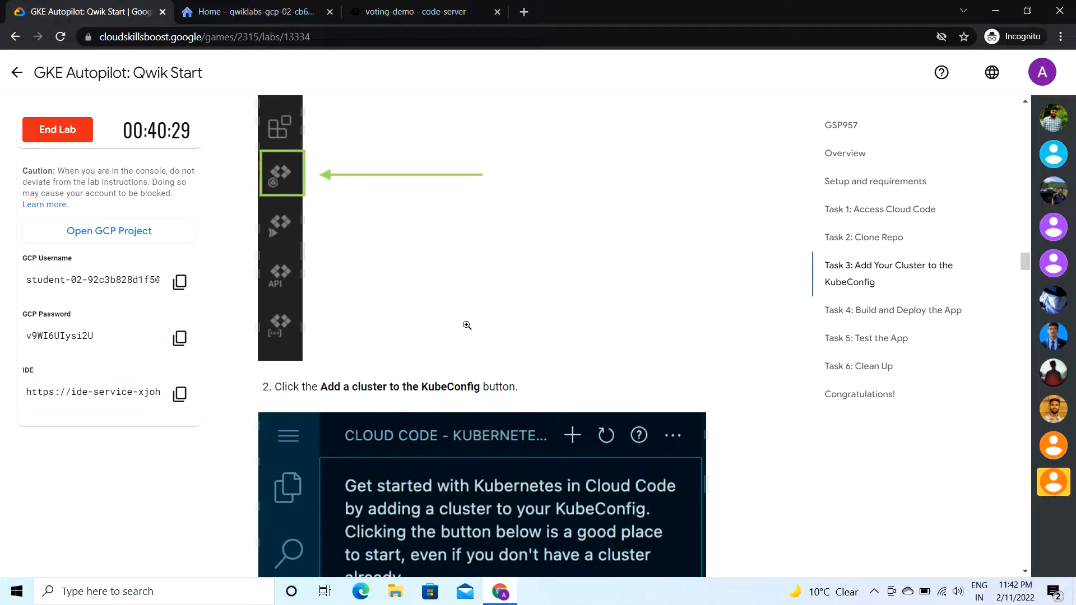
scroll(467, 325, down, 2)
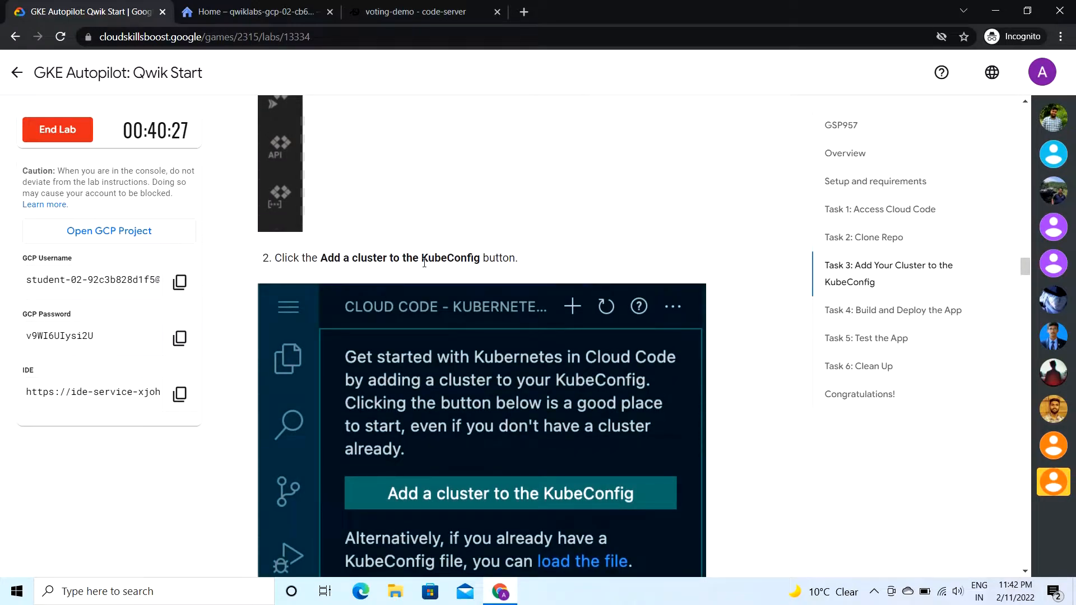
click(406, 7)
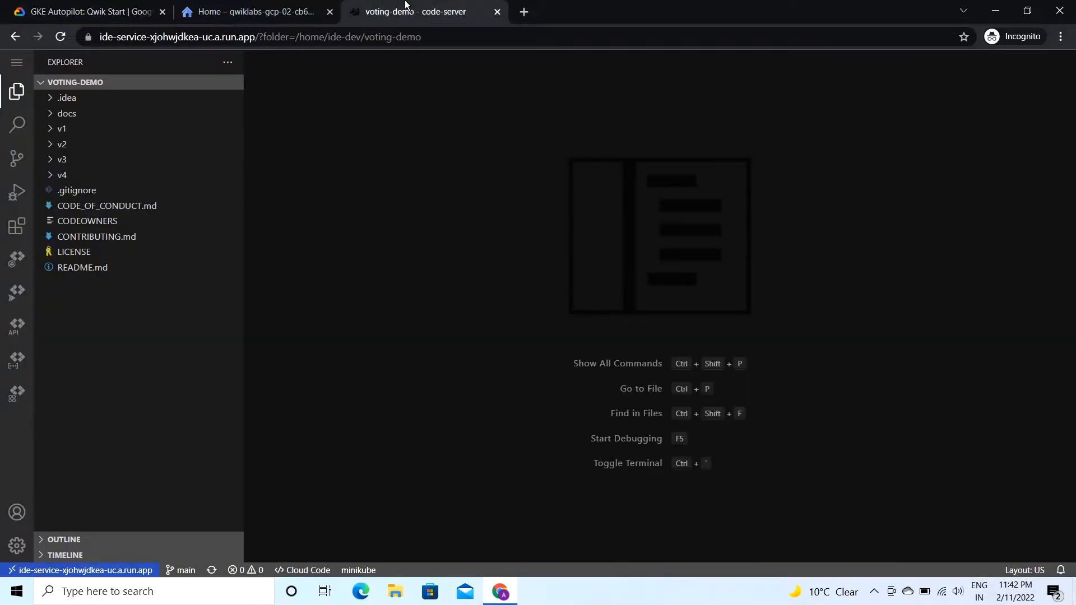
click(16, 268)
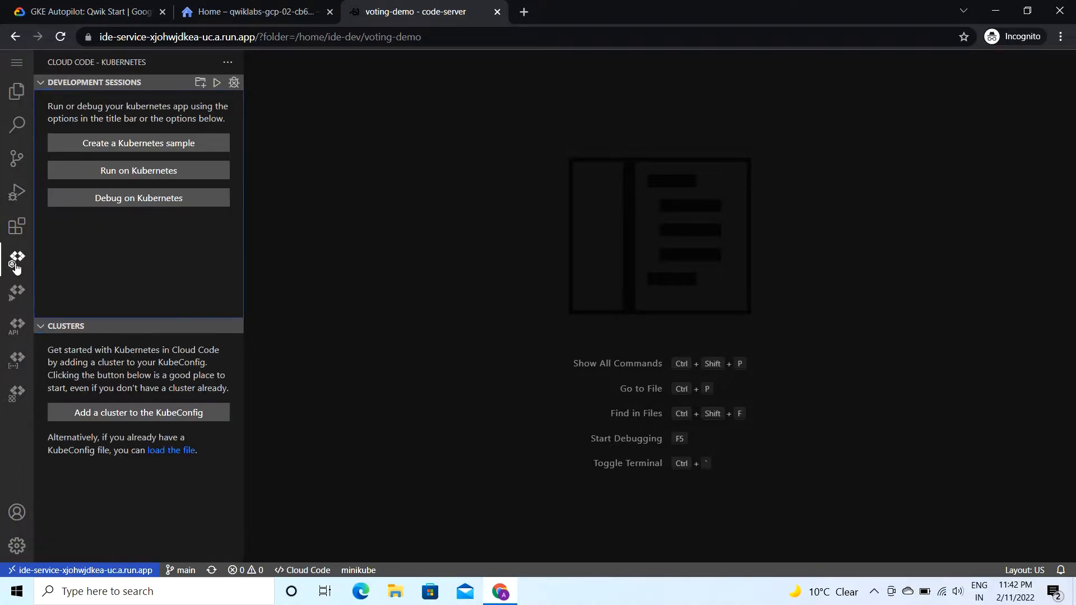
Add the existing dev-cluster to the KubeConfig, choosing Google Kubernetes Engine as the platform
click(162, 415)
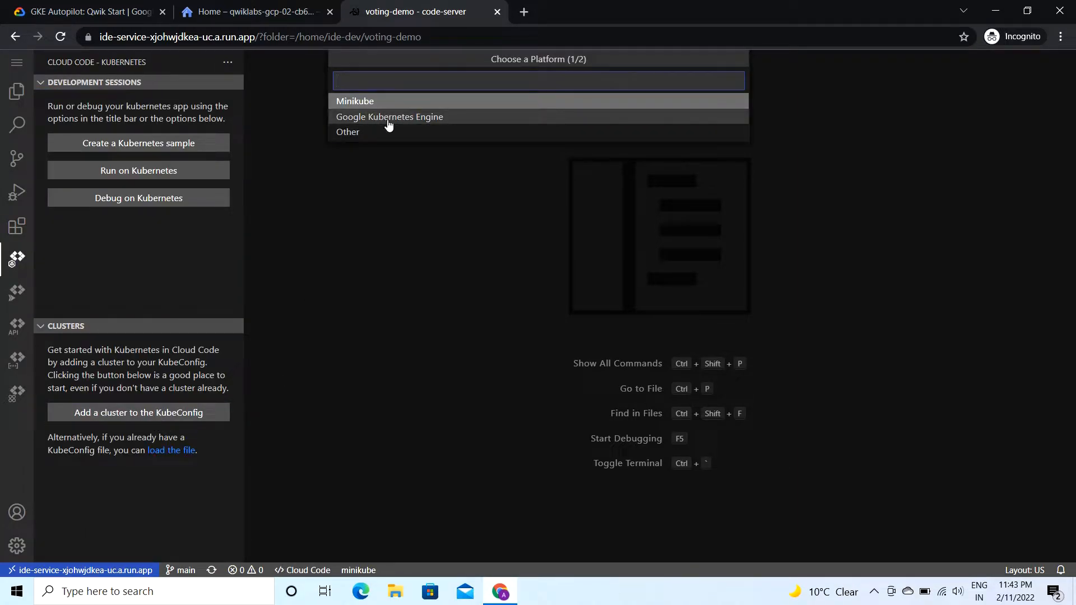
click(410, 118)
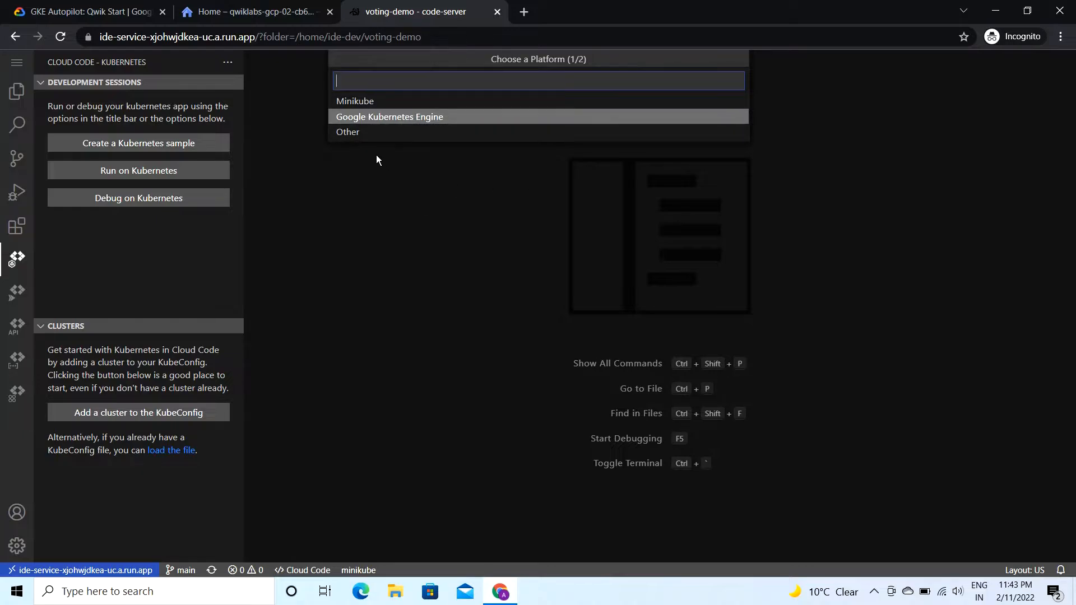
click(90, 12)
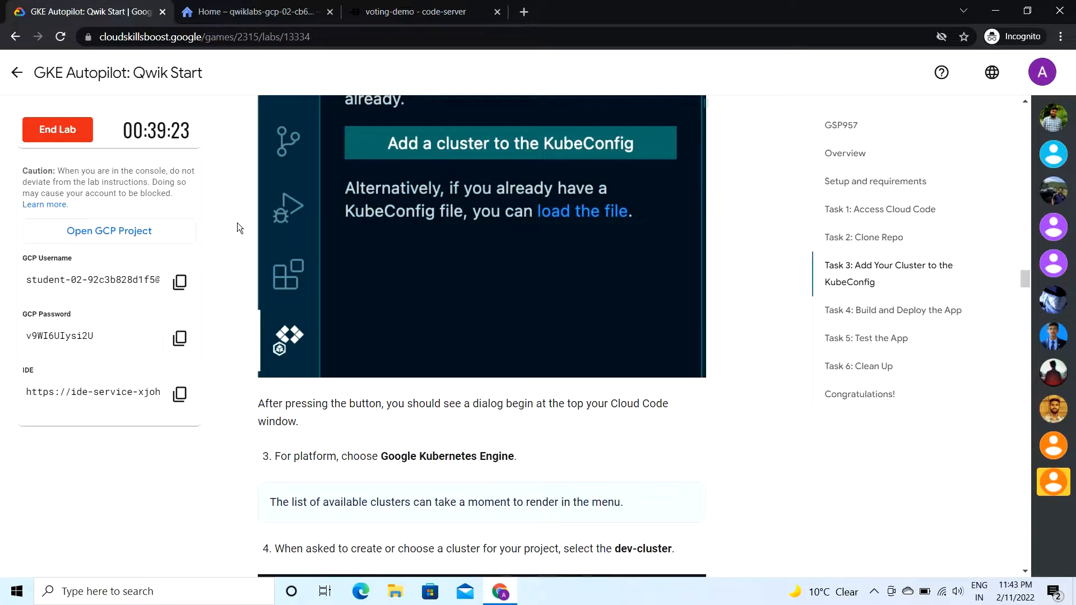
scroll(310, 431, down, 2)
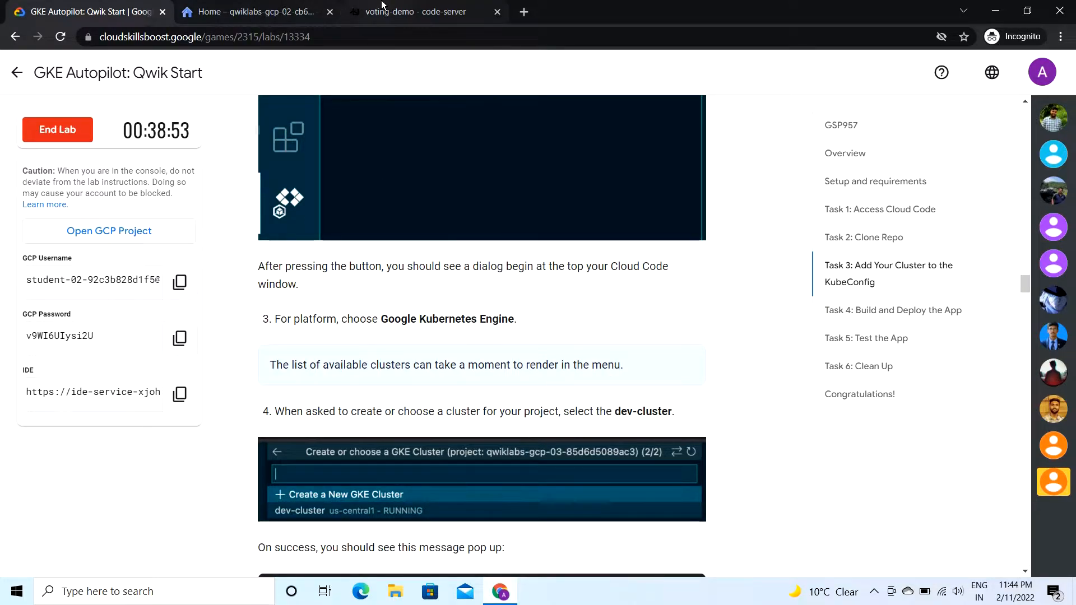
click(443, 17)
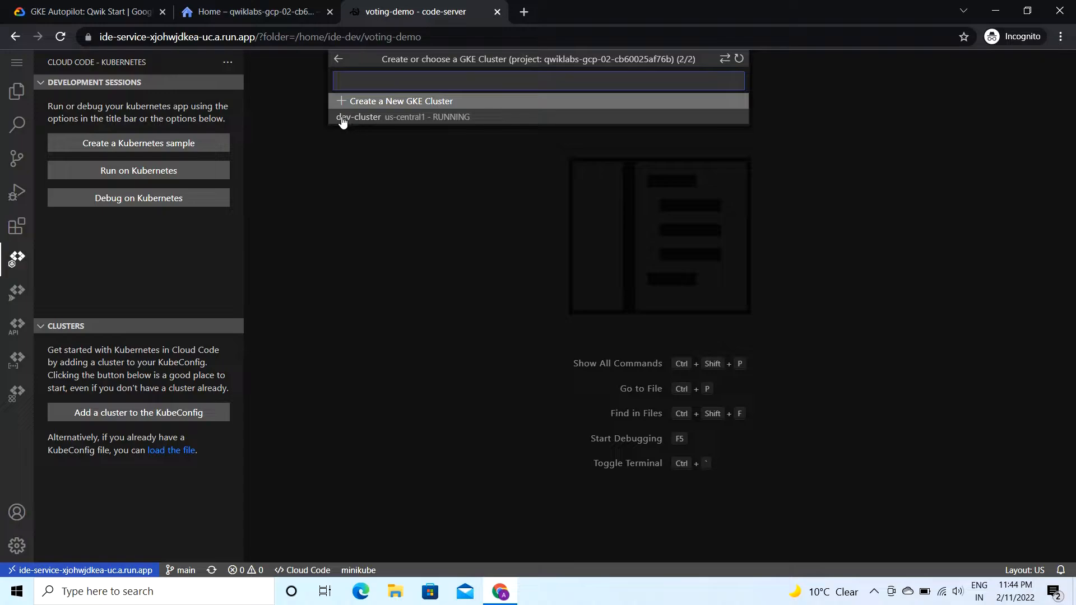
key(Down)
key(Return)
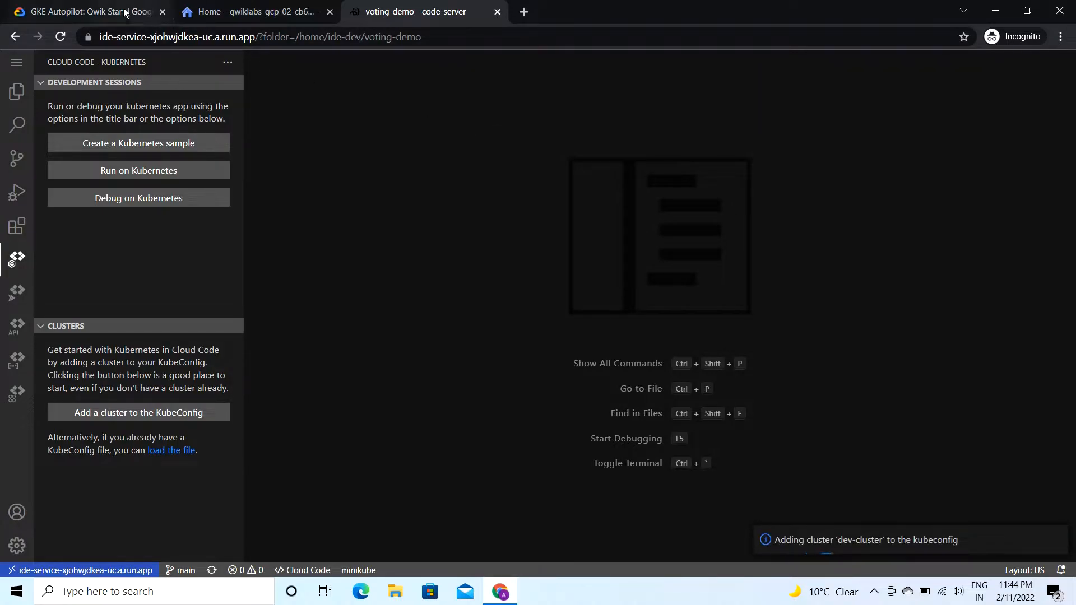
Check the lab progress for the "Add cluster to the KubeConfig" objective in Task 3
click(124, 12)
scroll(446, 320, down, 5)
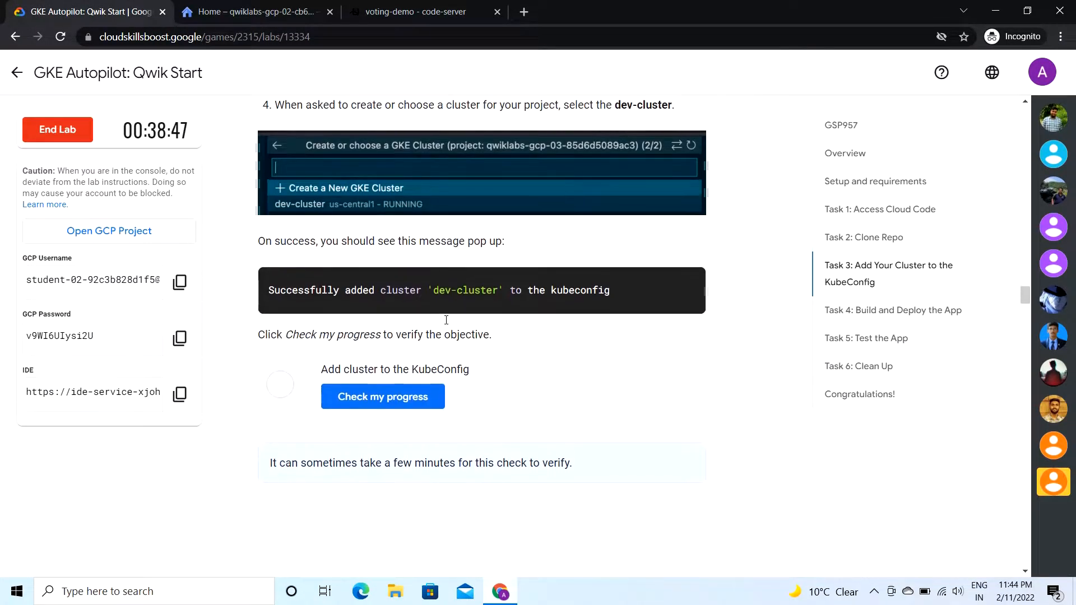
click(368, 395)
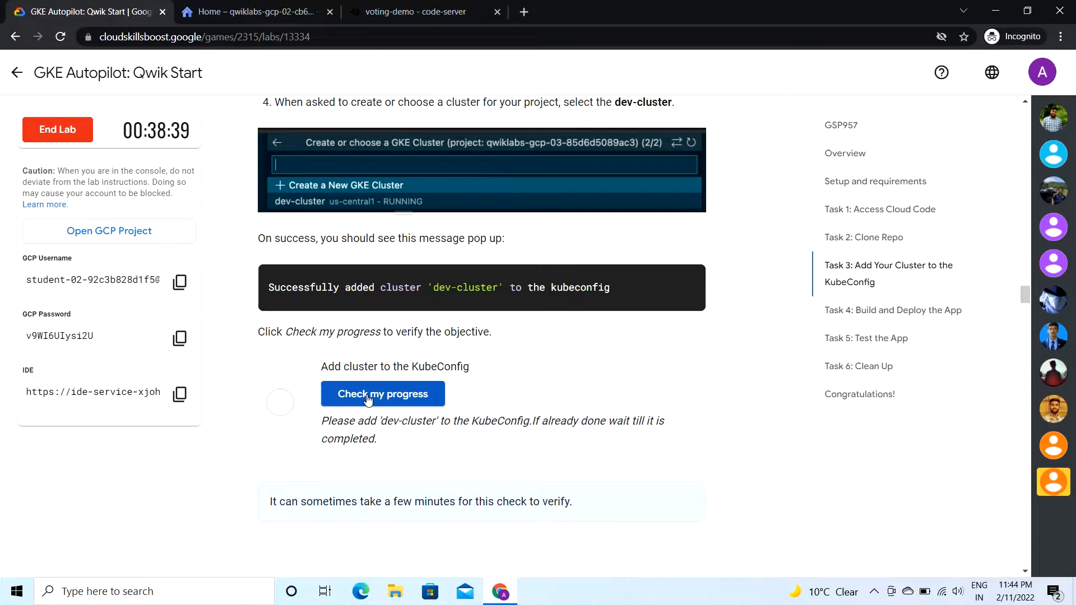
click(398, 395)
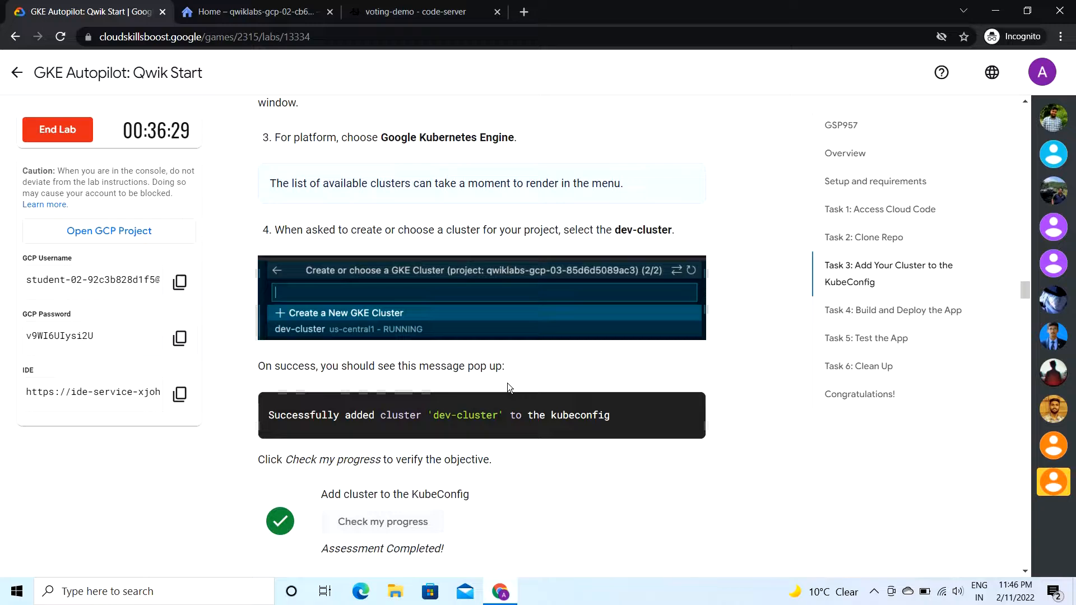
Read the Task 4 instructions on opening Cloud Code - Kubernetes and running the app on Kubernetes
scroll(458, 451, down, 5)
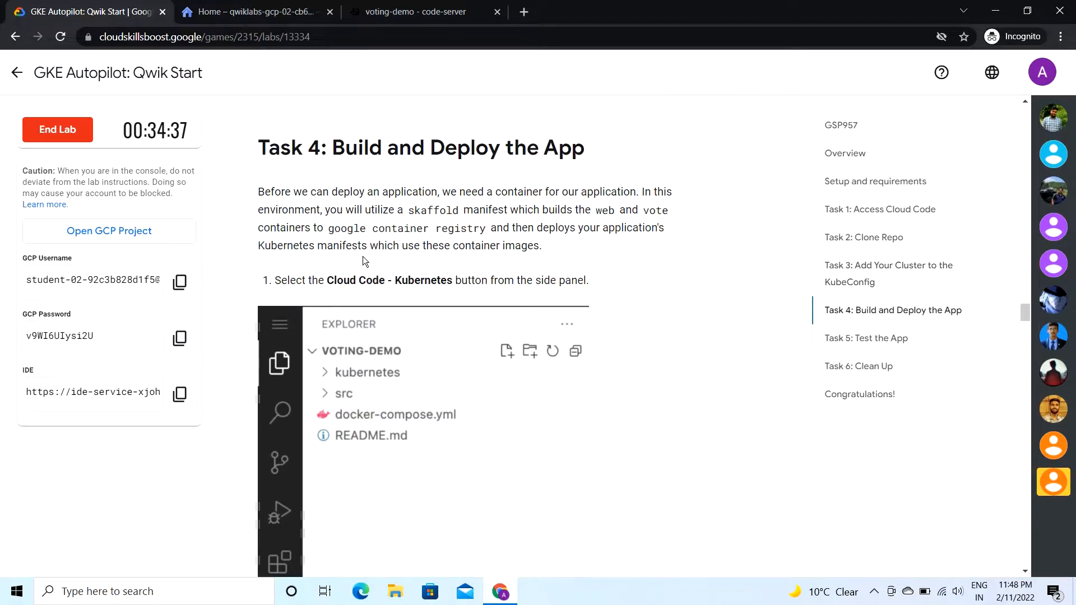
scroll(350, 207, down, 2)
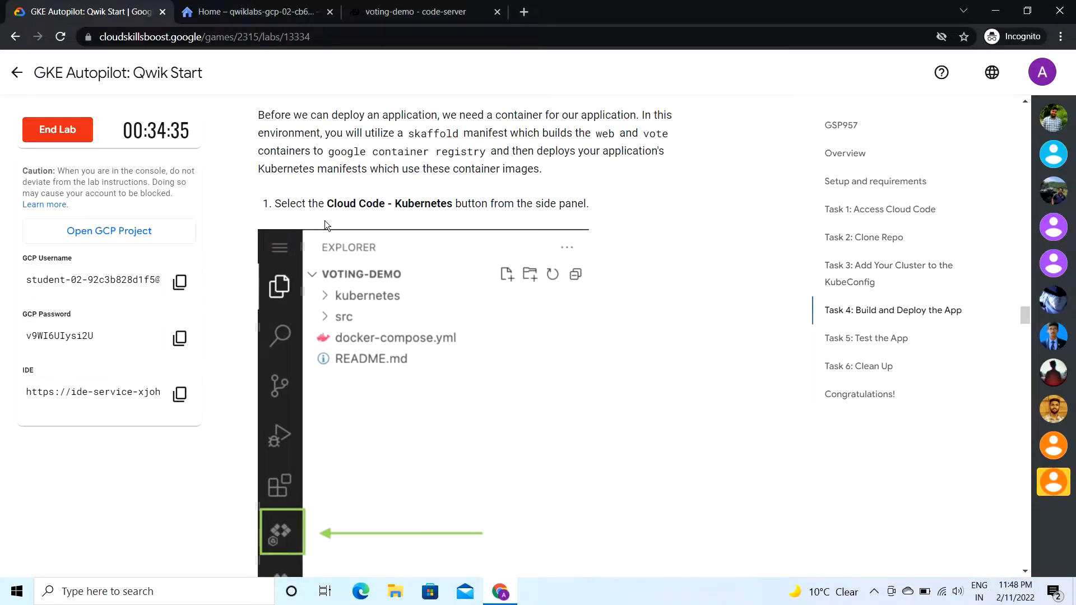
click(376, 5)
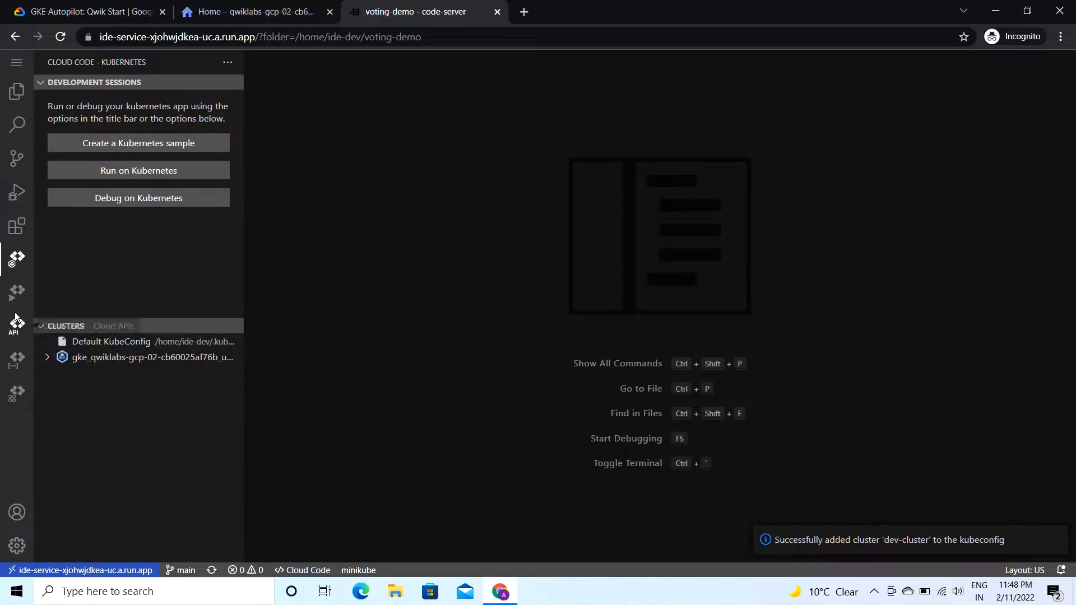
click(17, 258)
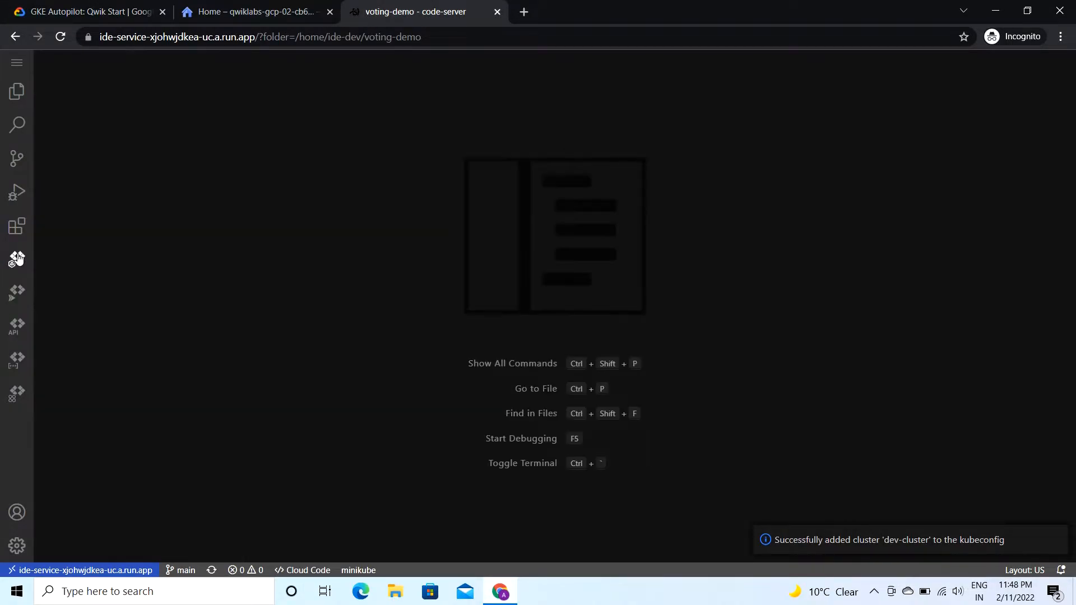
click(107, 11)
scroll(363, 334, down, 8)
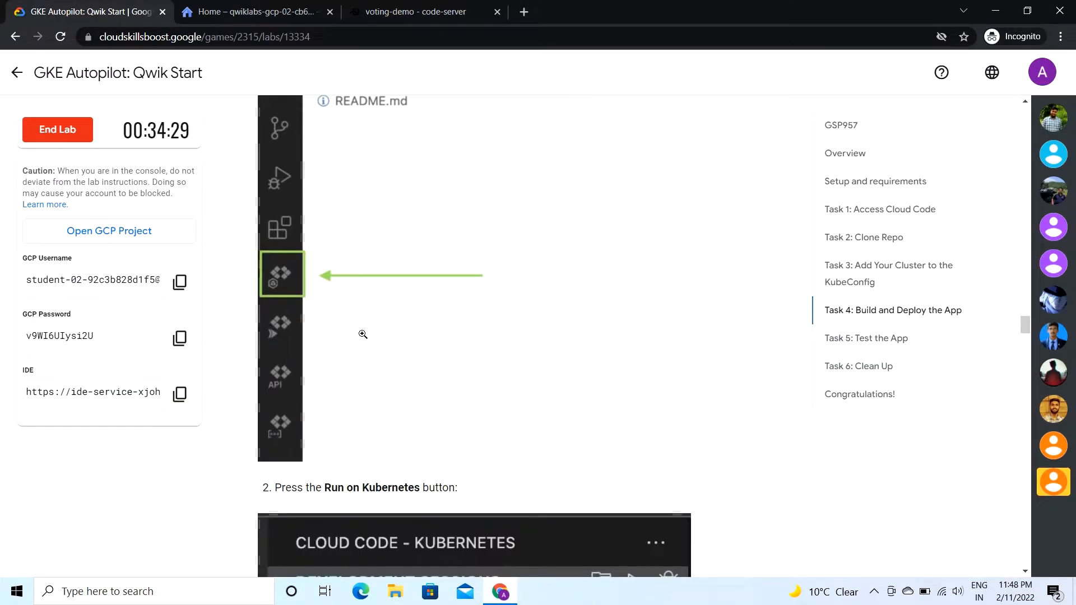
scroll(363, 334, down, 3)
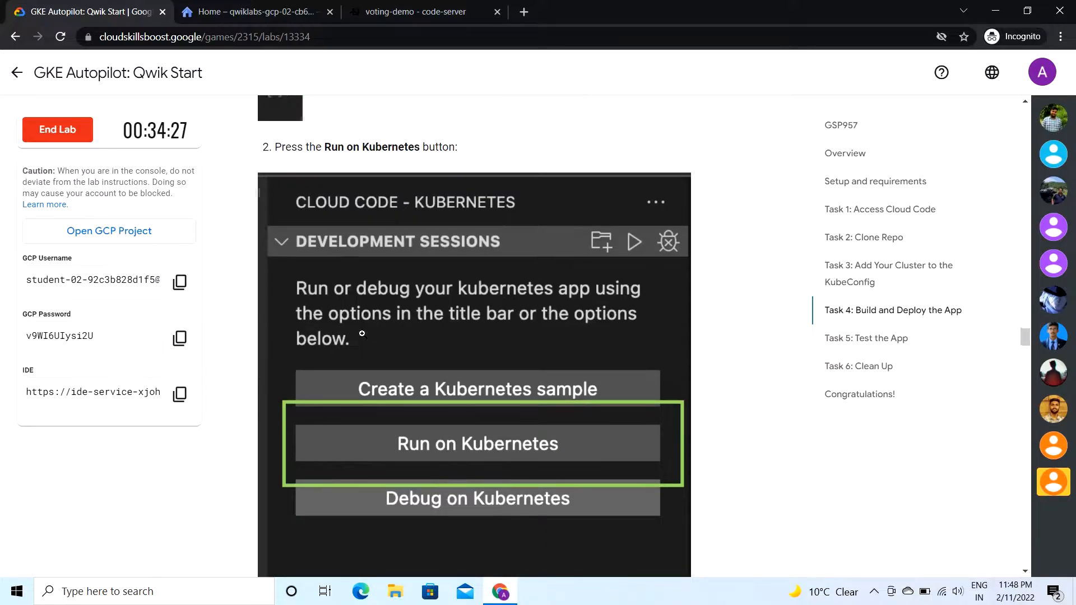
scroll(363, 334, up, 5)
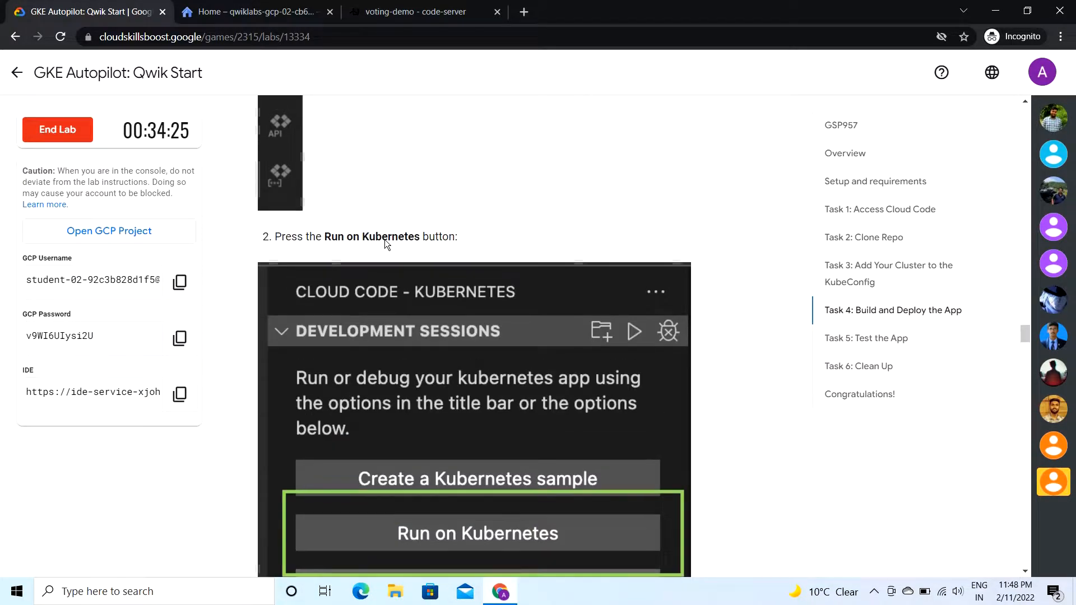
Bring back the Cloud Code - Kubernetes view in the IDE and start Run on Kubernetes for voting-demo
click(402, 7)
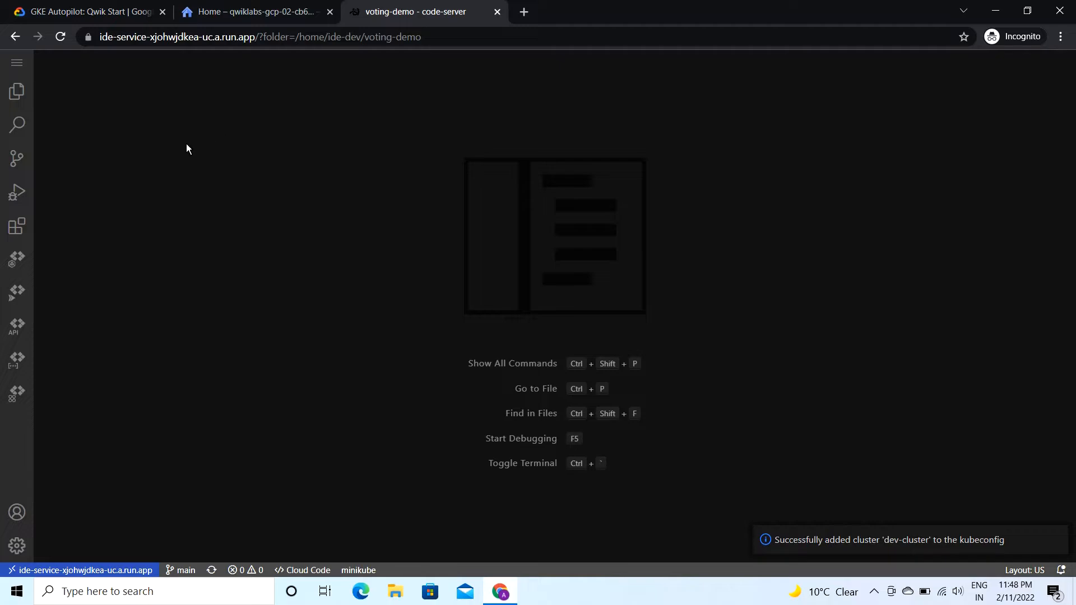
click(15, 266)
click(15, 267)
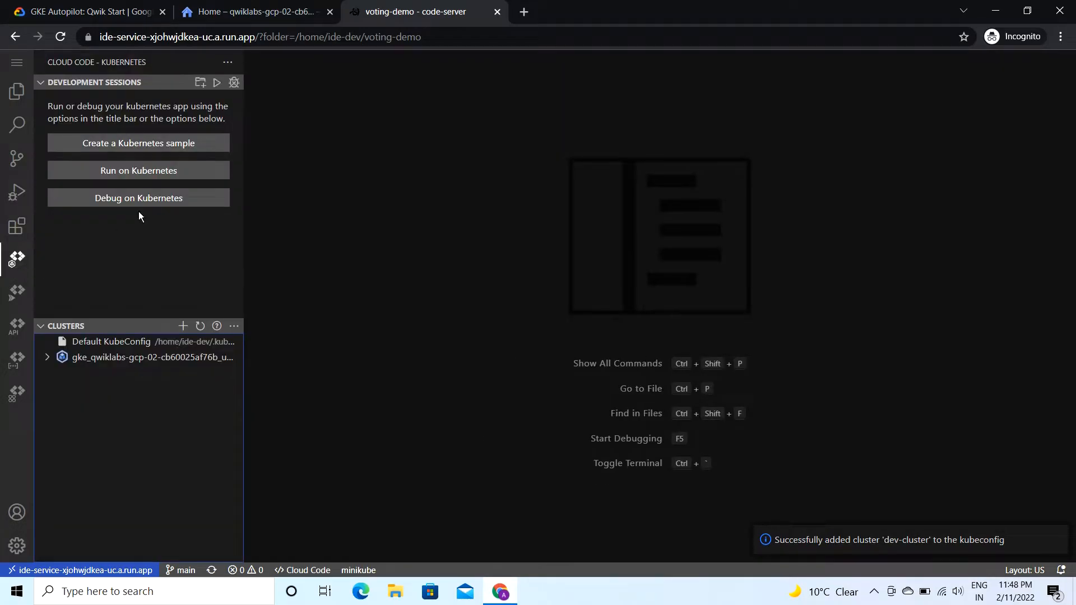
click(145, 169)
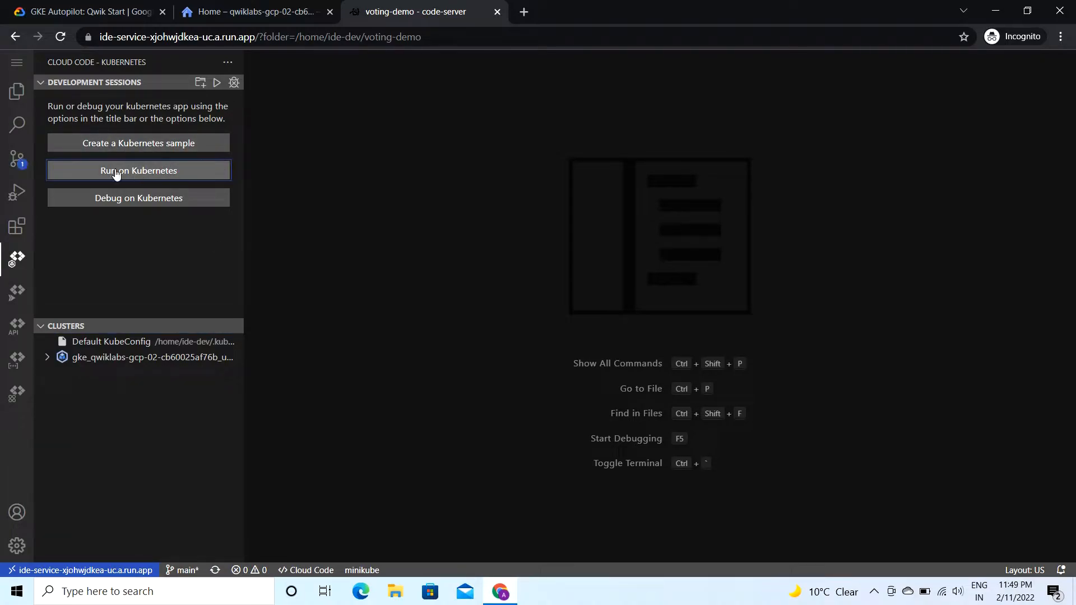
click(160, 170)
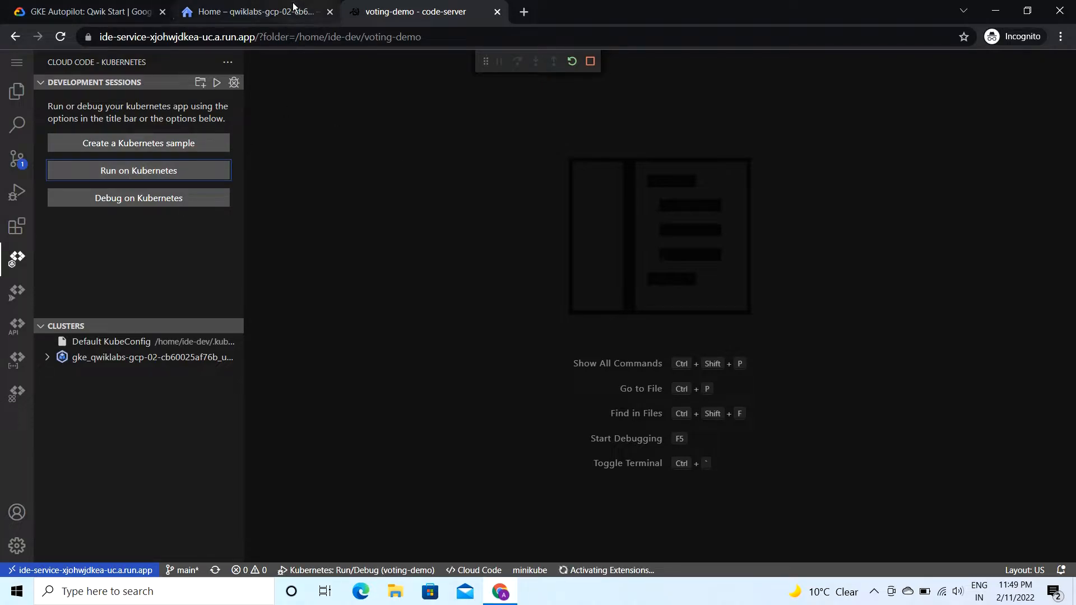
right_click(388, 177)
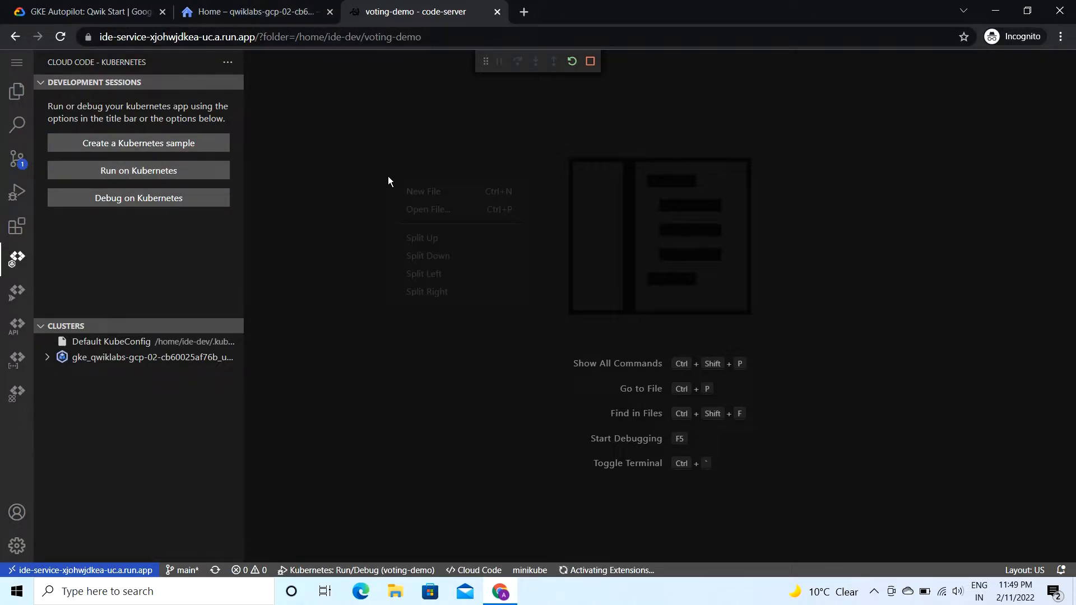
click(317, 181)
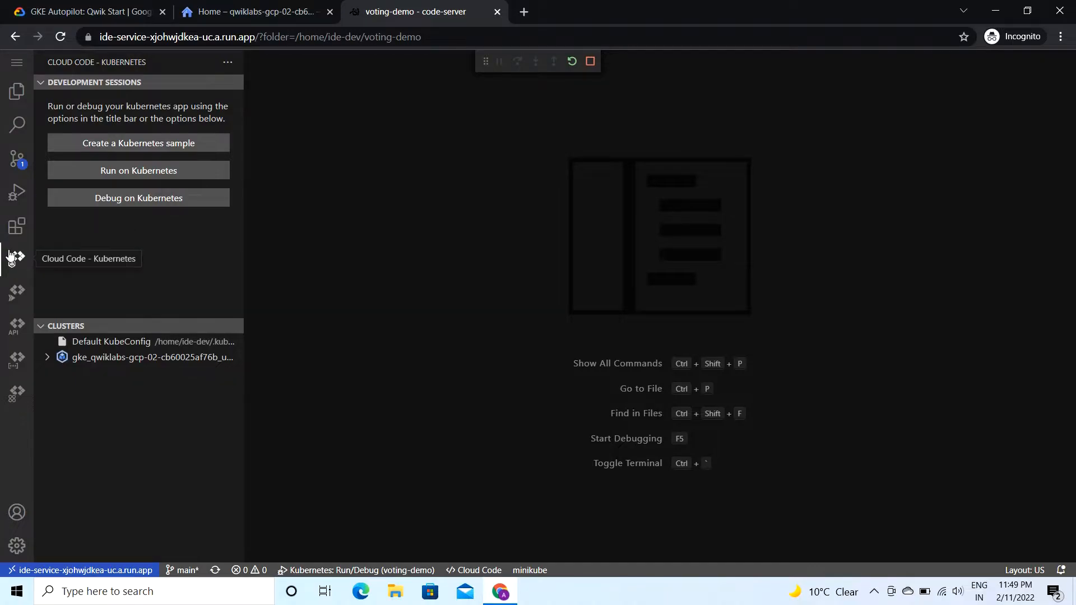
click(11, 257)
click(11, 257)
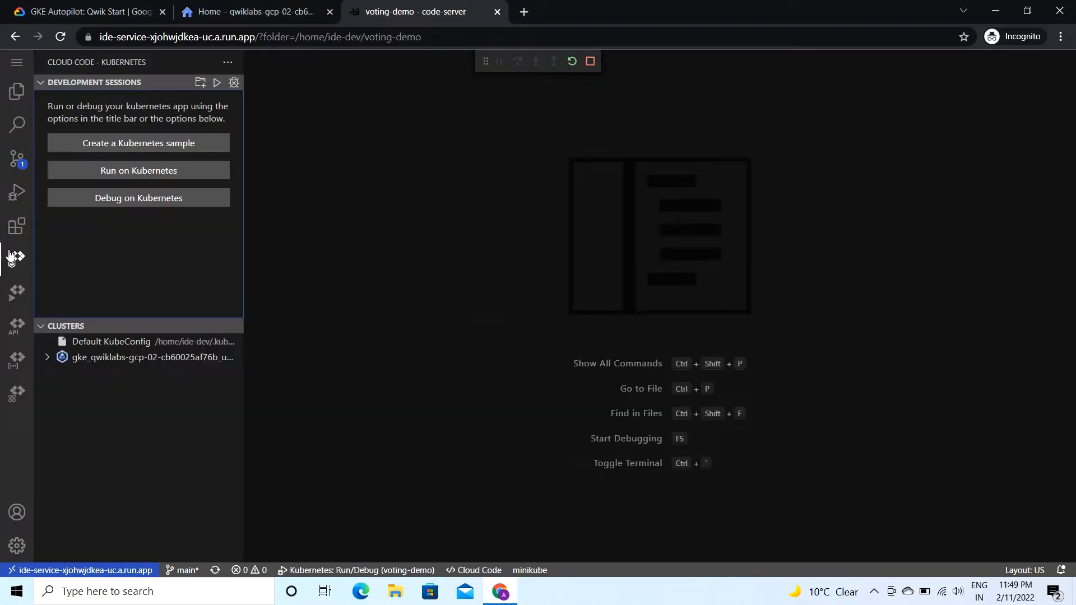
Run the app on Kubernetes with the v2/skaffold.yaml Skaffold config and accept the current dev-cluster context
click(121, 171)
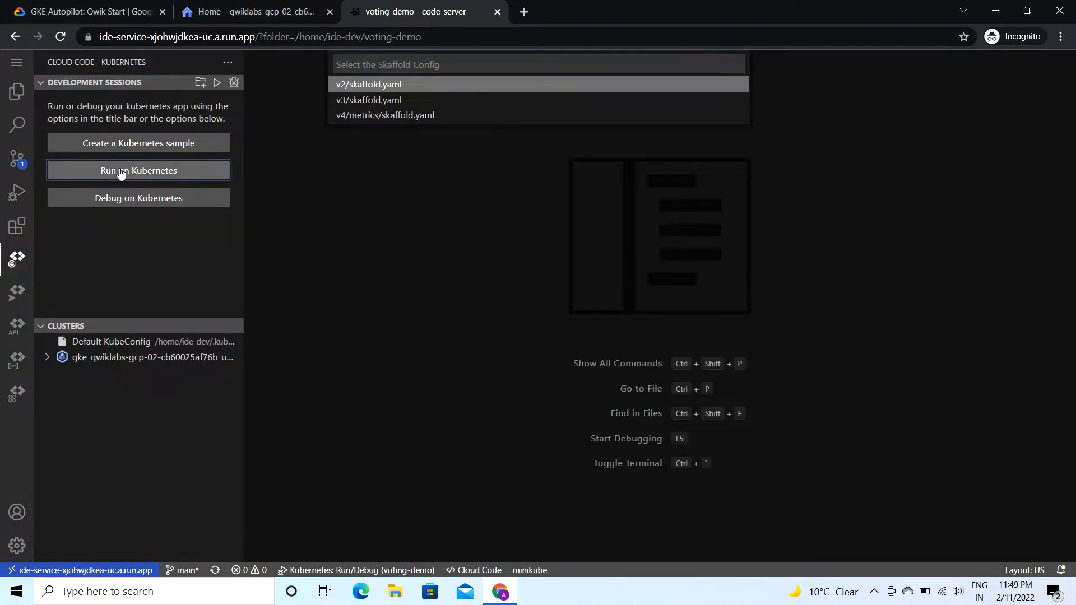
click(368, 85)
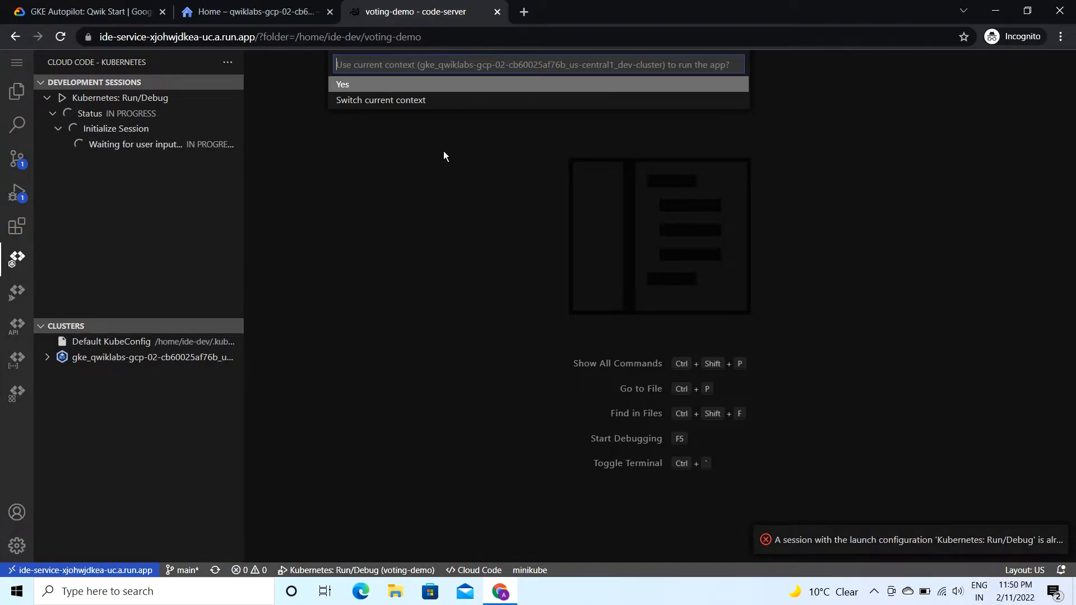
click(347, 87)
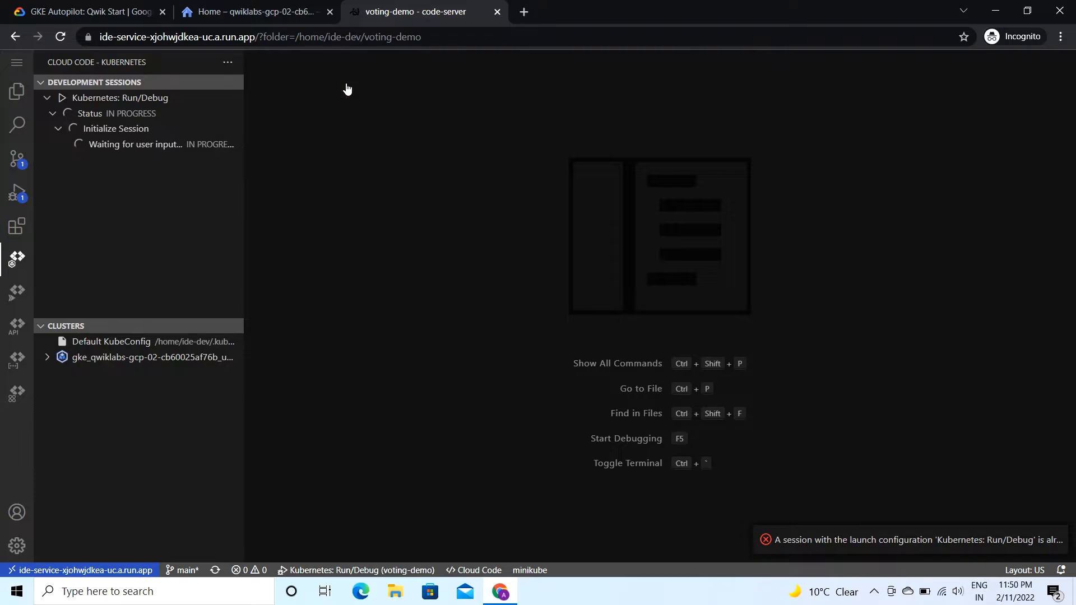
Follow the remaining Task 4 instructions to accept the default gcr.io project image registry and deploy the app
click(64, 7)
scroll(357, 220, down, 1)
scroll(361, 219, down, 1)
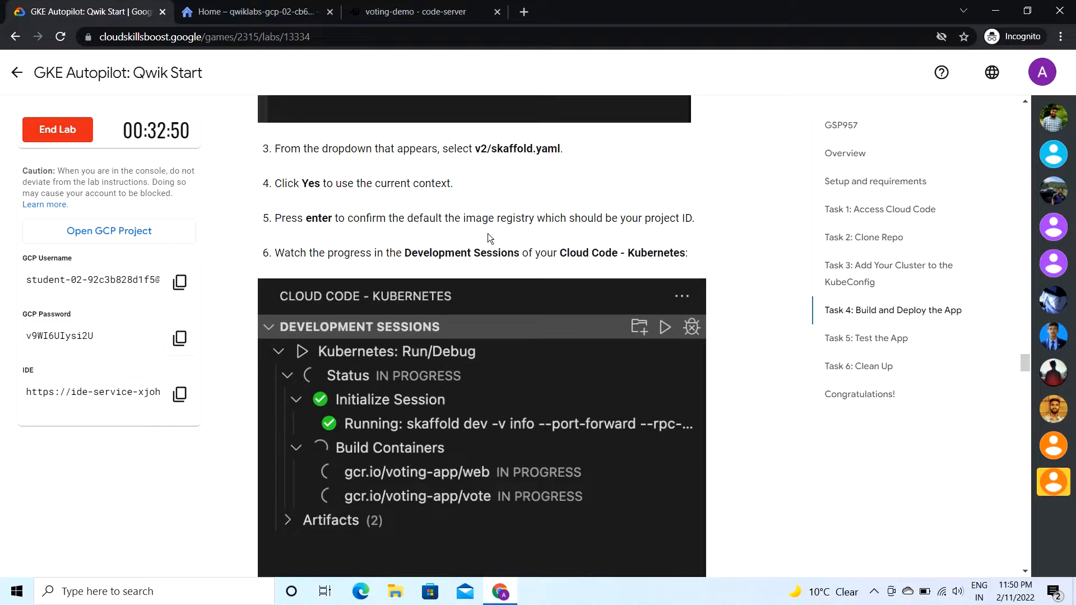
click(416, 11)
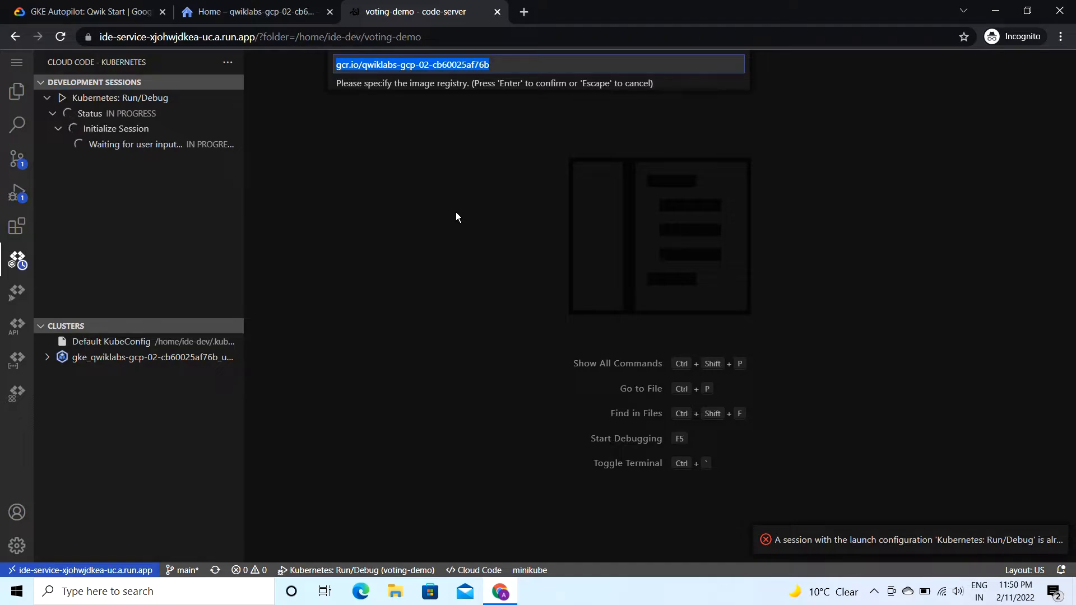
key(Return)
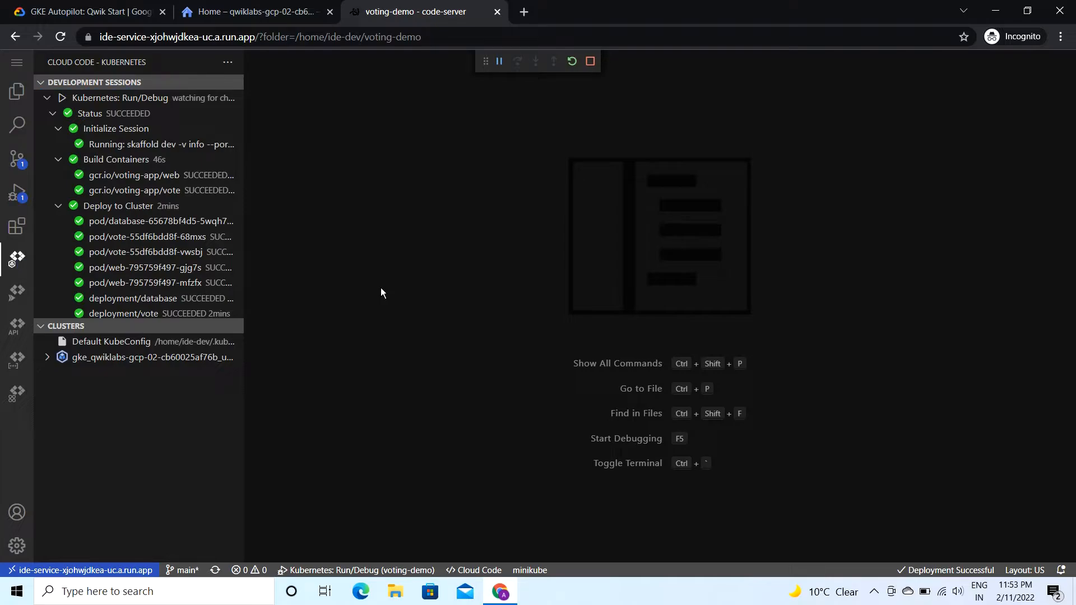
Return to the lab page and check progress on the Deploy the App objective
key(ctrl+1)
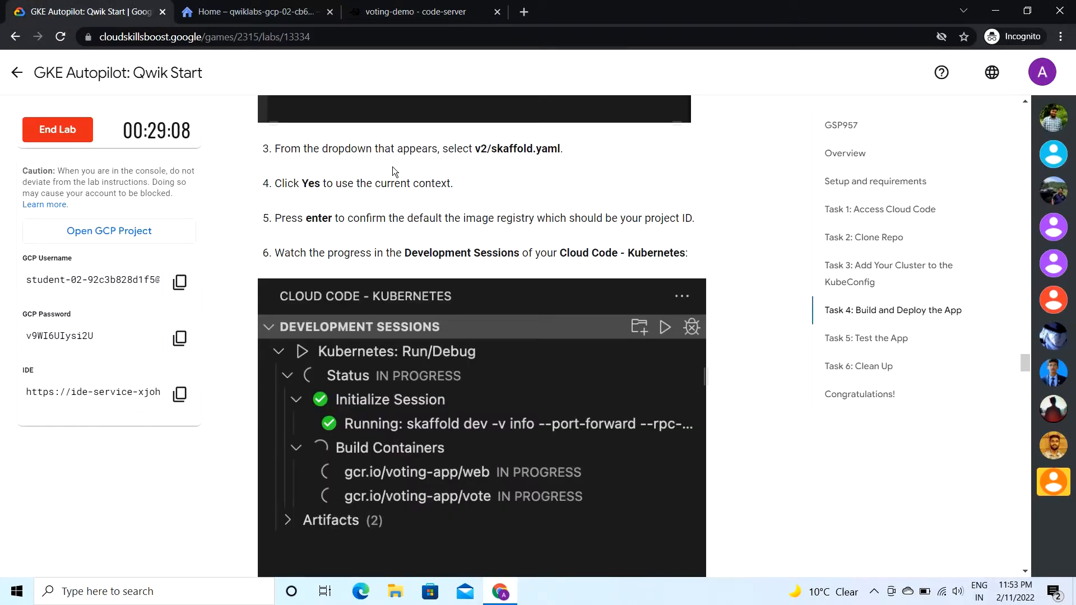
scroll(342, 341, down, 5)
scroll(342, 342, down, 6)
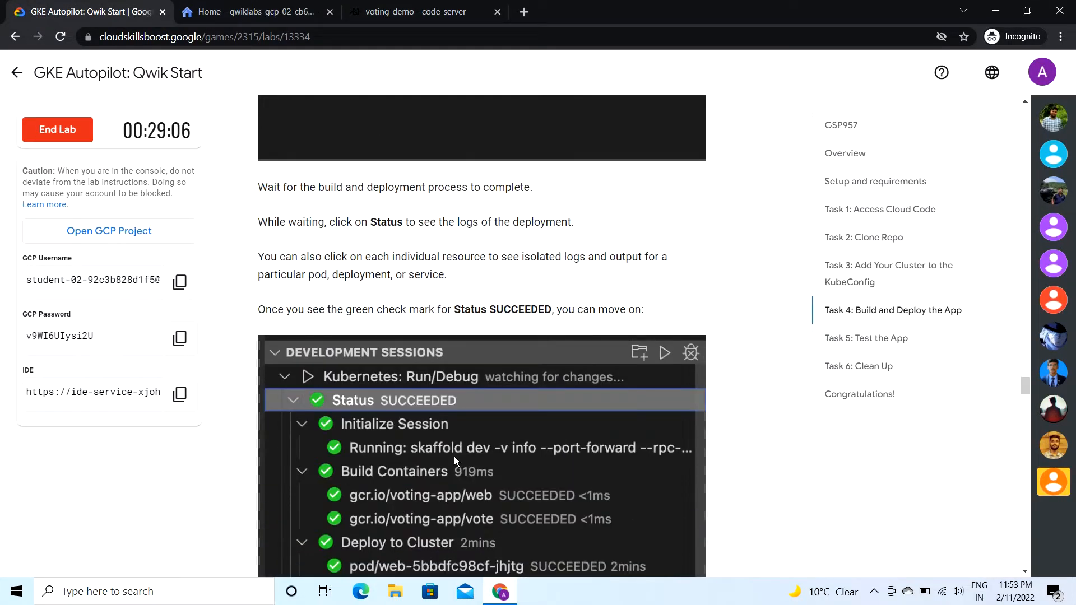
scroll(454, 457, up, 1)
scroll(454, 456, down, 12)
click(425, 435)
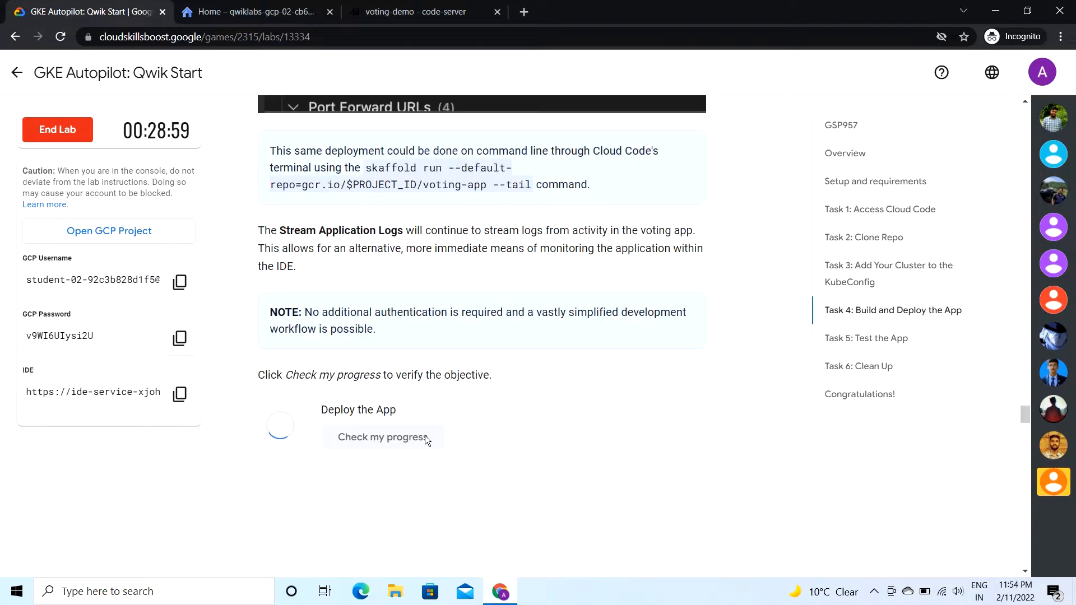
Read the first Task 5: Test the App instruction on selecting Cloud Code - Kubernetes
scroll(426, 436, up, 4)
scroll(426, 437, down, 11)
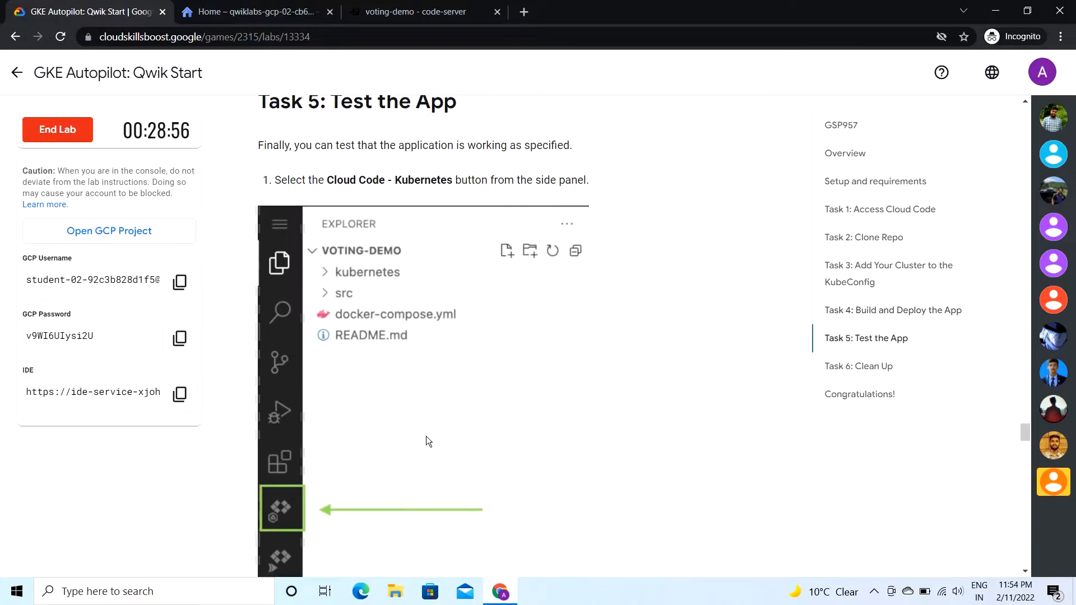
scroll(374, 213, up, 1)
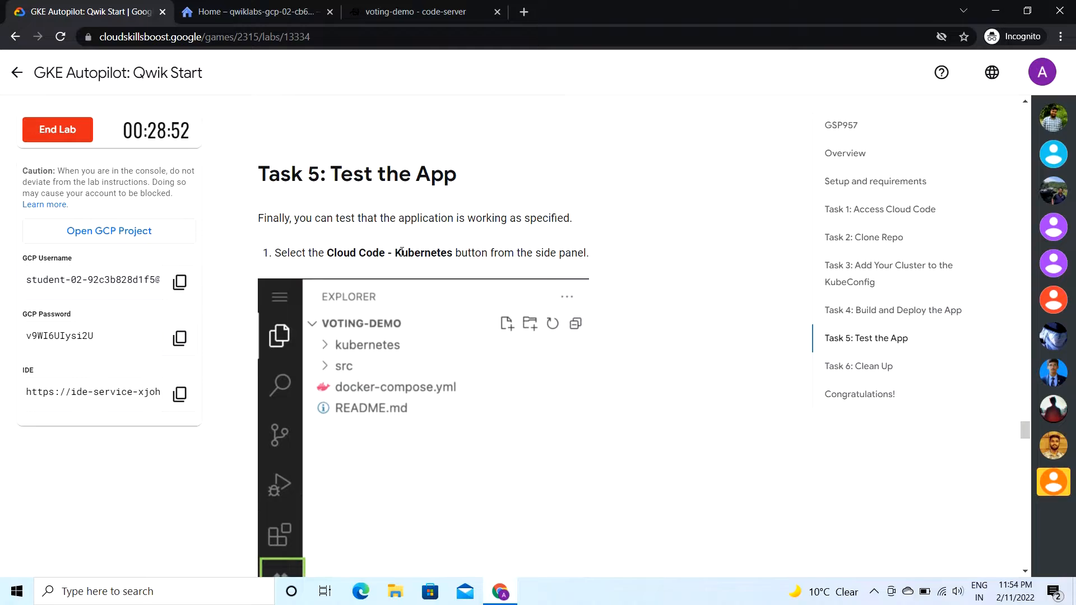
click(415, 11)
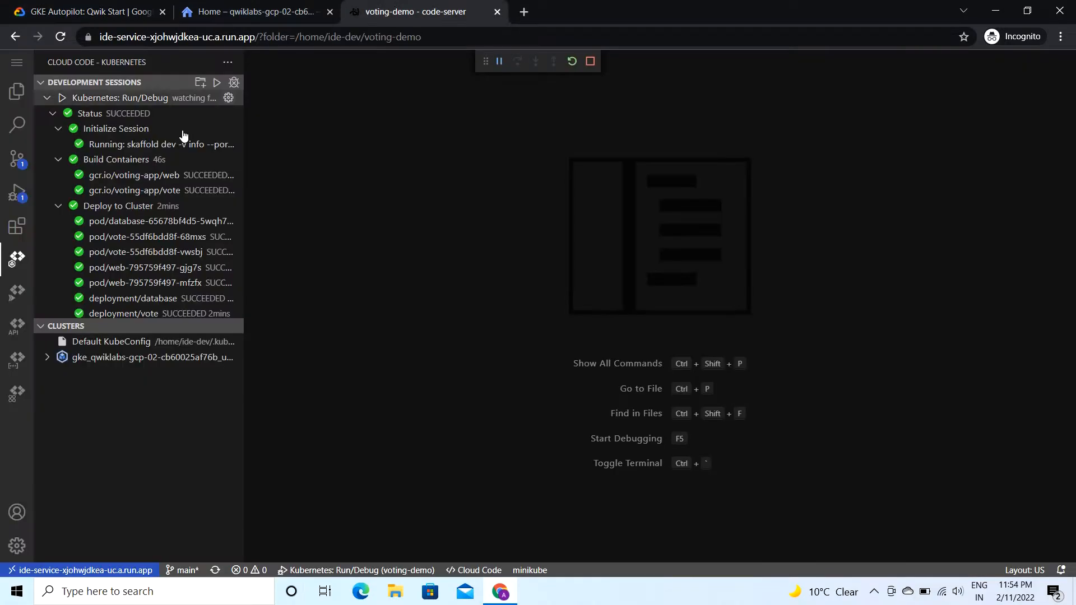
click(15, 261)
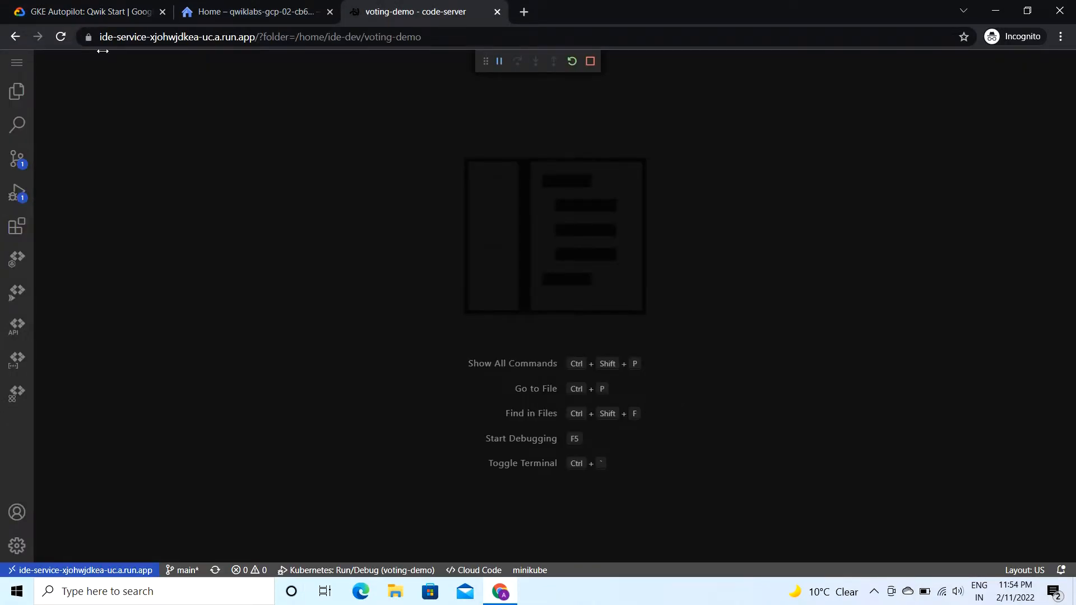
click(17, 291)
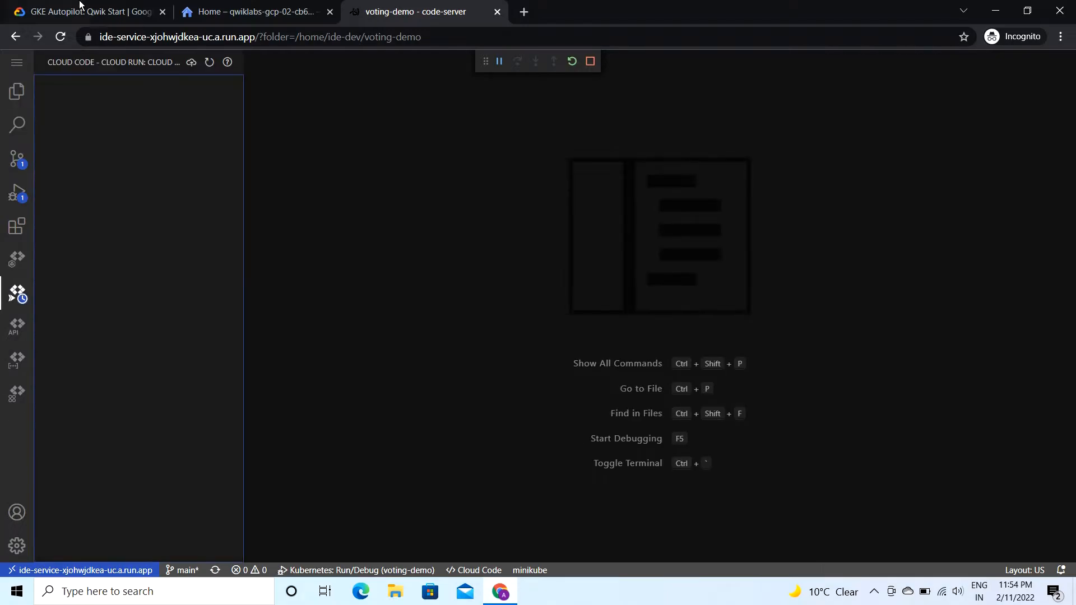
Following Task 5 steps 2 and 3, reopen Cloud Code - Kubernetes in the IDE and expand Deployed Resources in the development session
click(105, 6)
scroll(315, 364, down, 5)
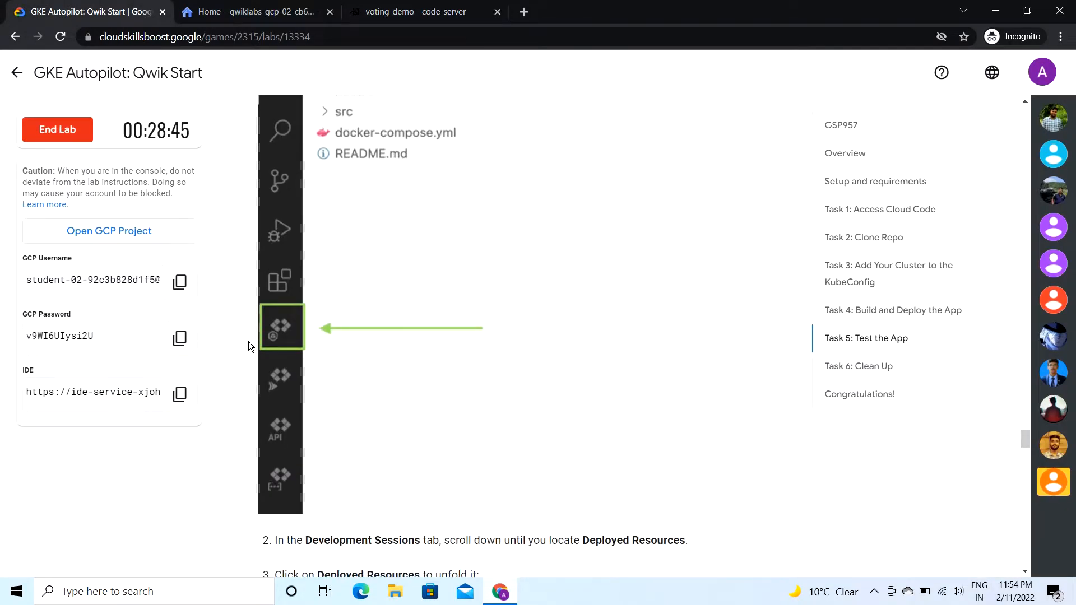
scroll(248, 343, down, 4)
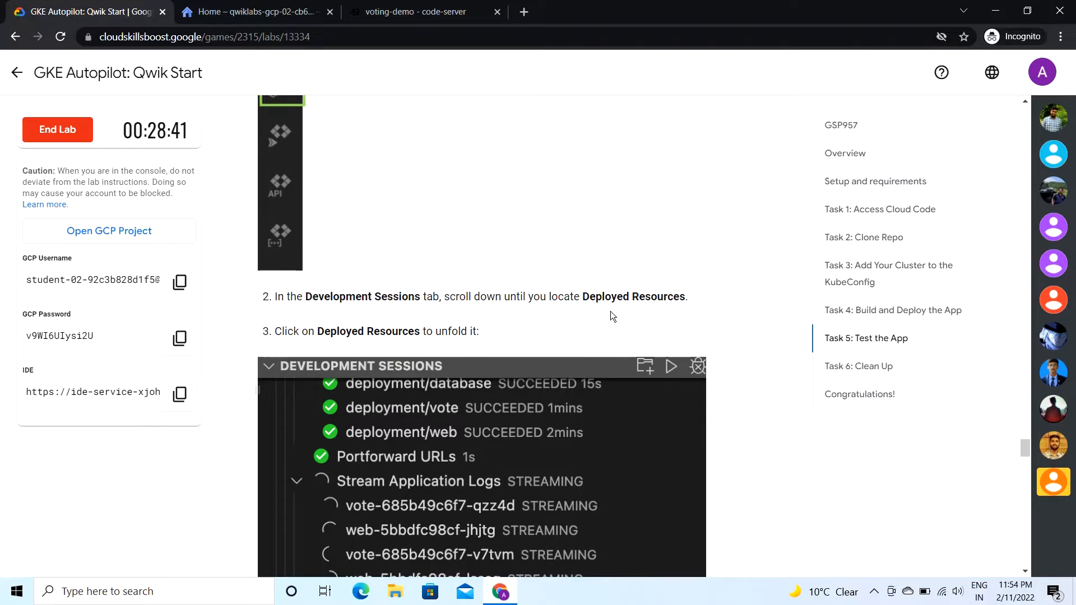
click(408, 6)
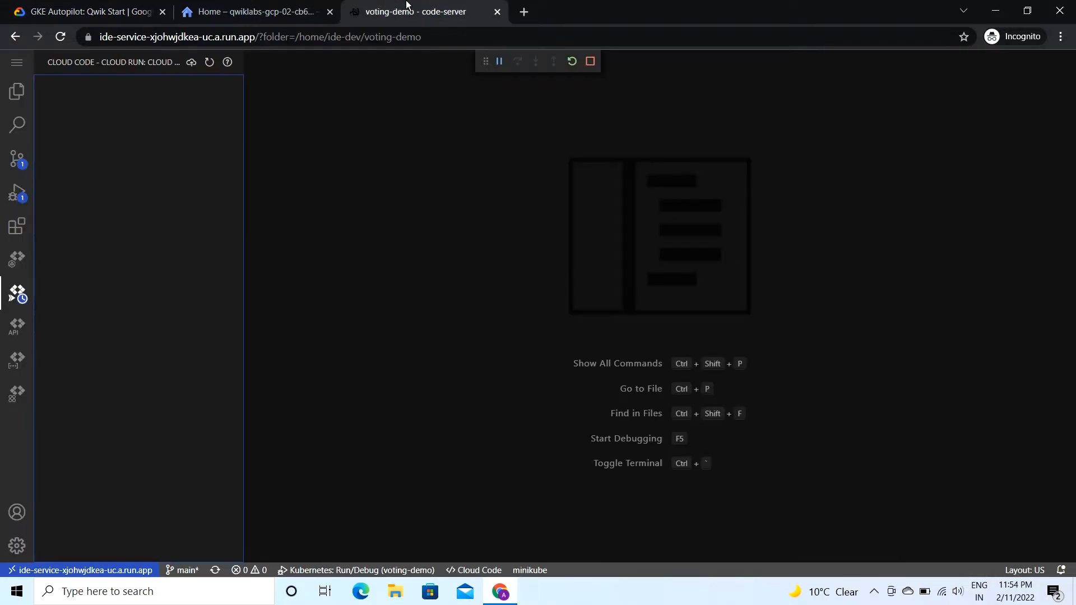
click(309, 254)
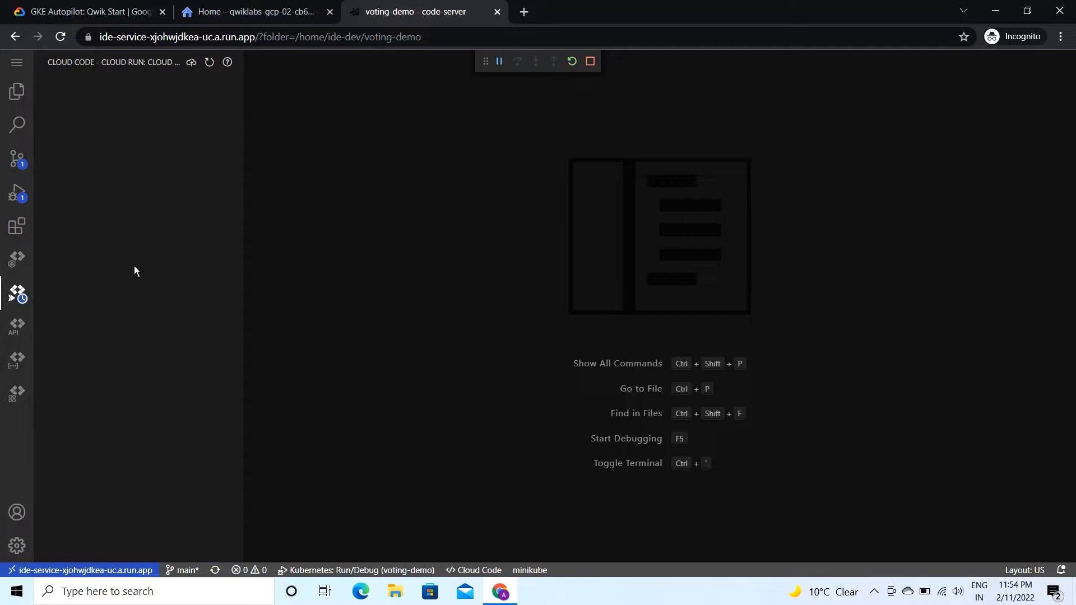
click(15, 261)
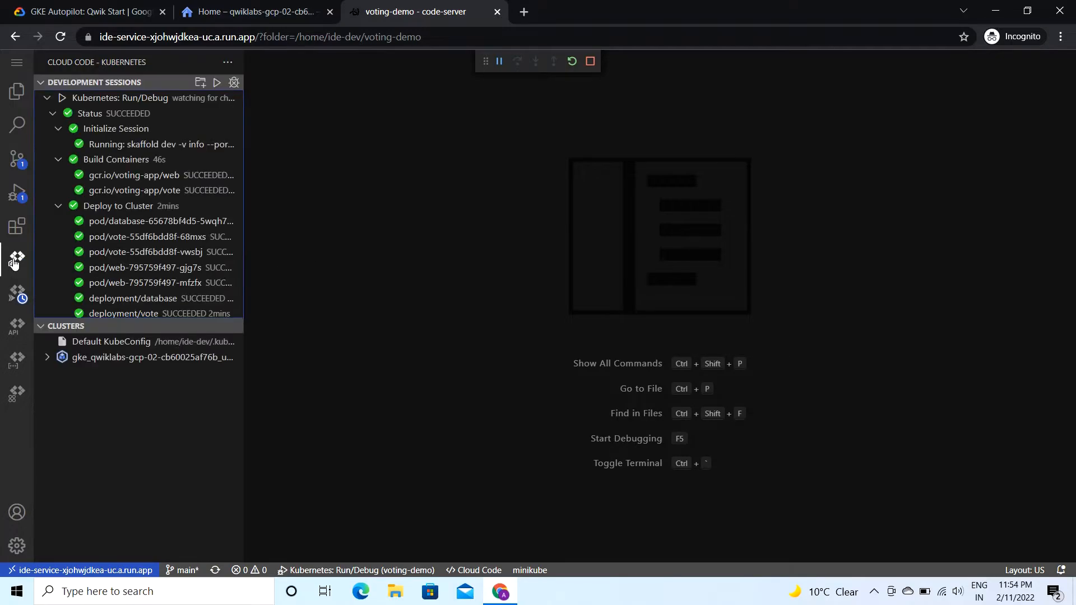
scroll(127, 273, down, 3)
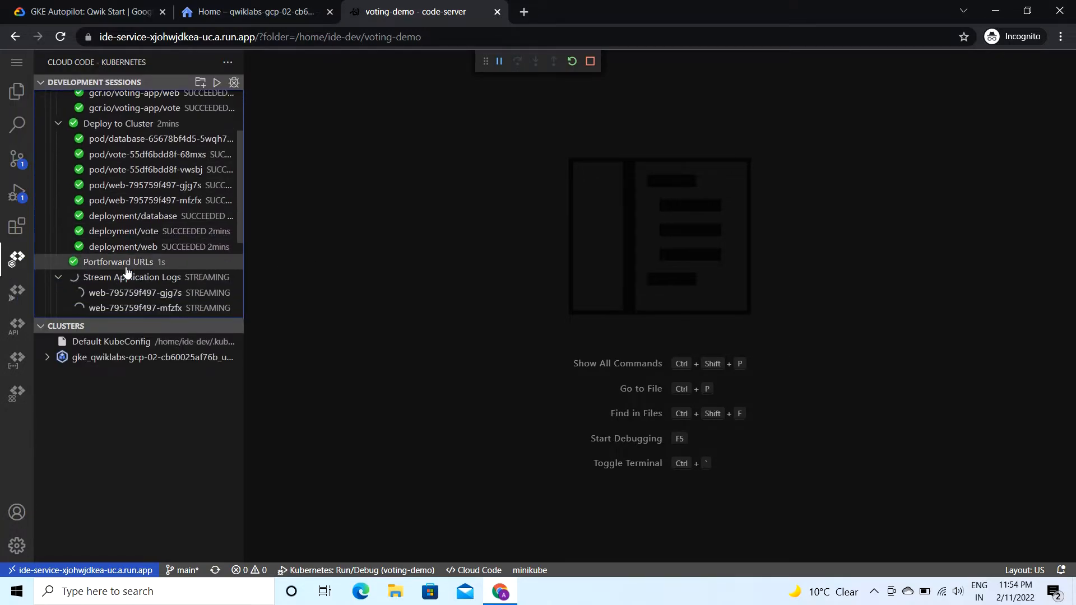
scroll(127, 273, down, 5)
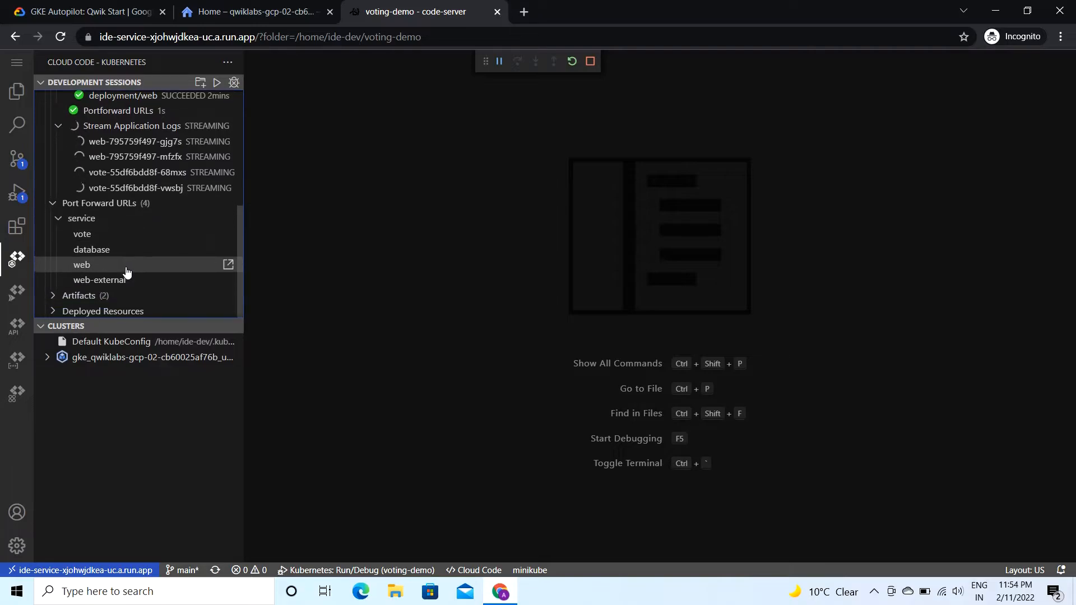
click(55, 313)
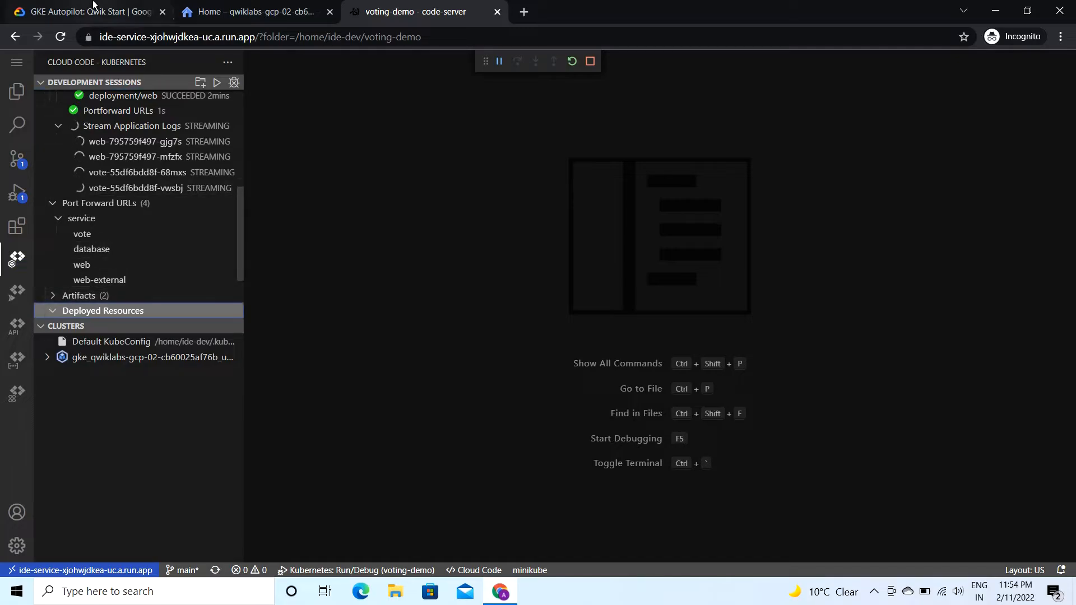
Read Task 5 steps 4 to 9 on finding the external IP of default/web-external and opening the voting app frontend
click(93, 7)
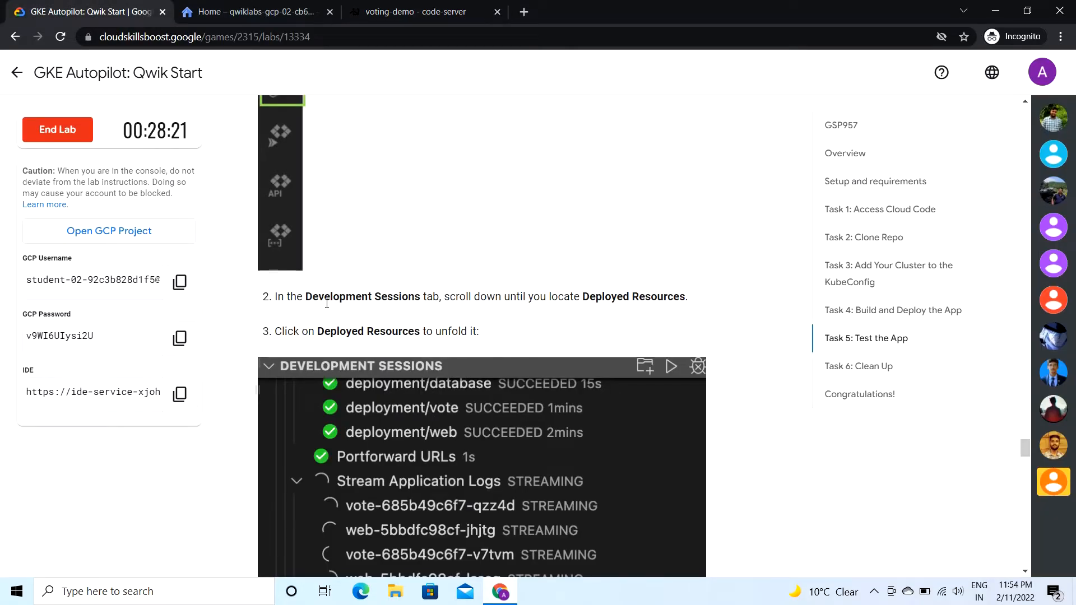
scroll(353, 479, down, 7)
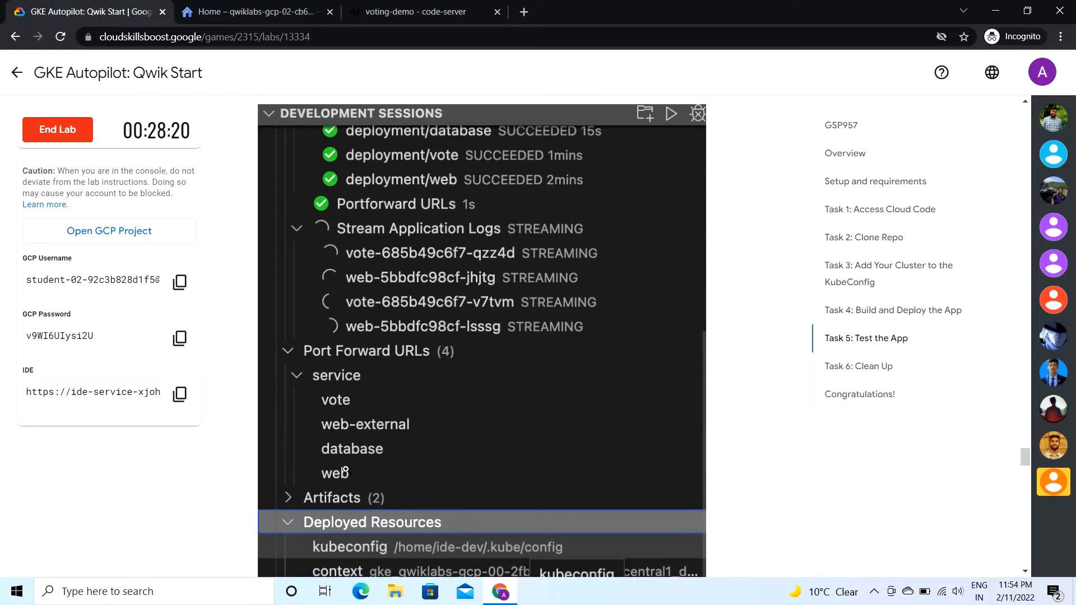
scroll(361, 443, down, 2)
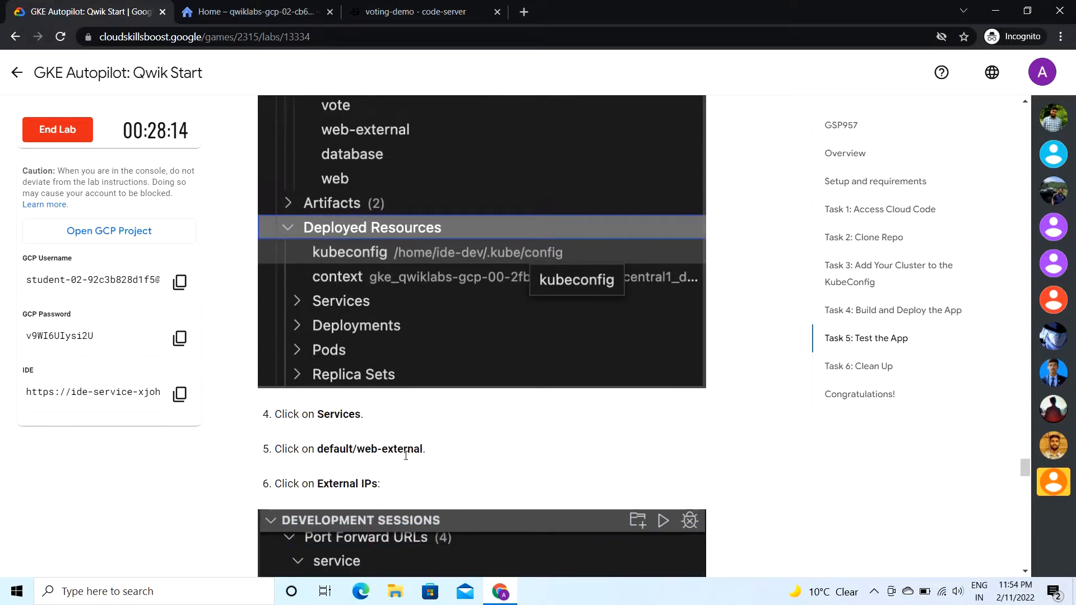
scroll(442, 500, down, 10)
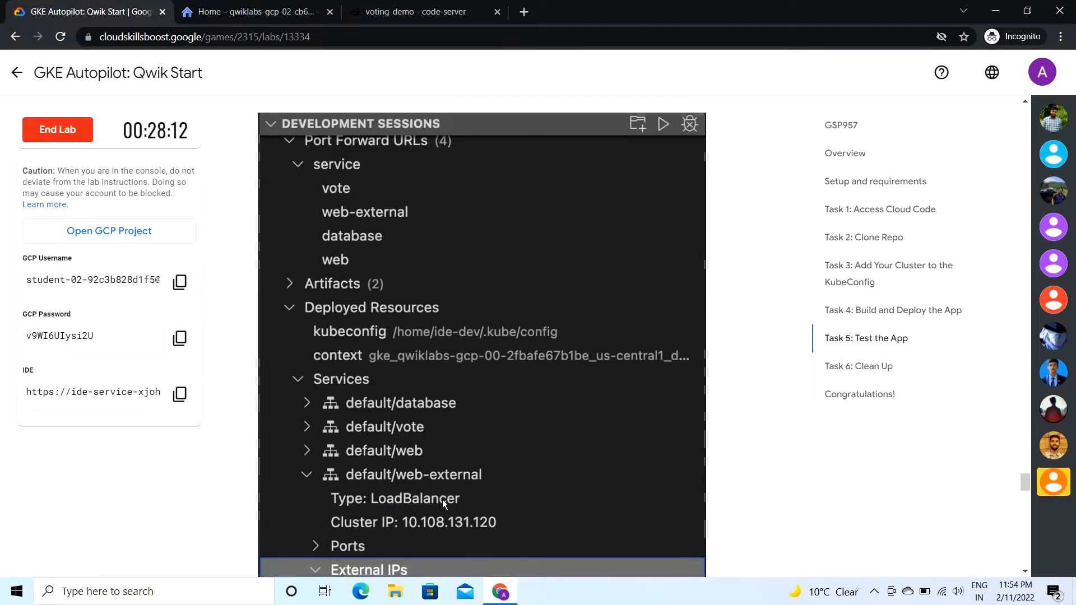
scroll(443, 500, down, 2)
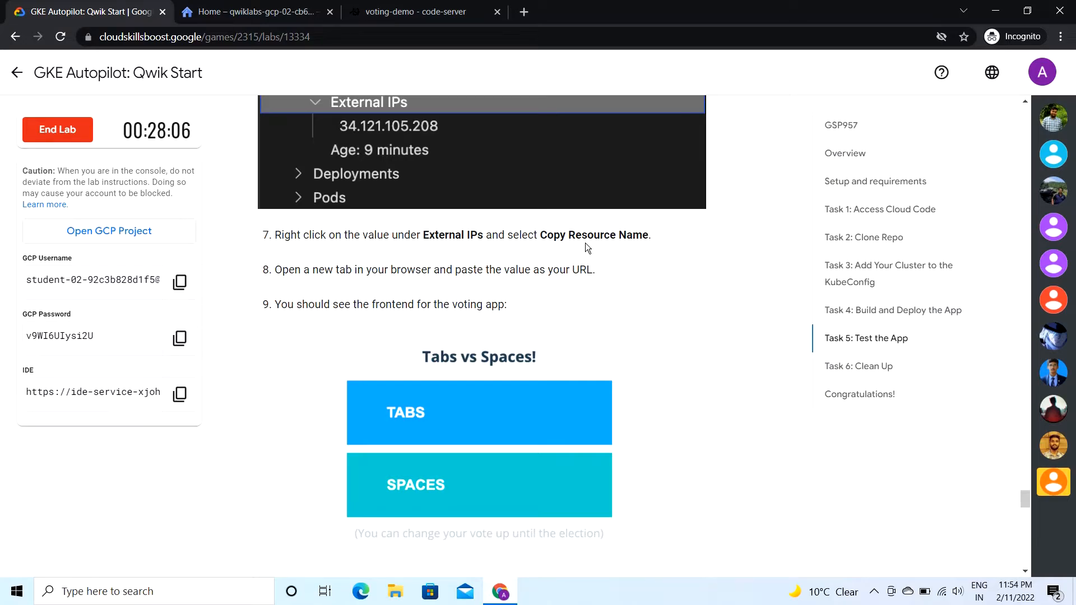
scroll(469, 306, up, 14)
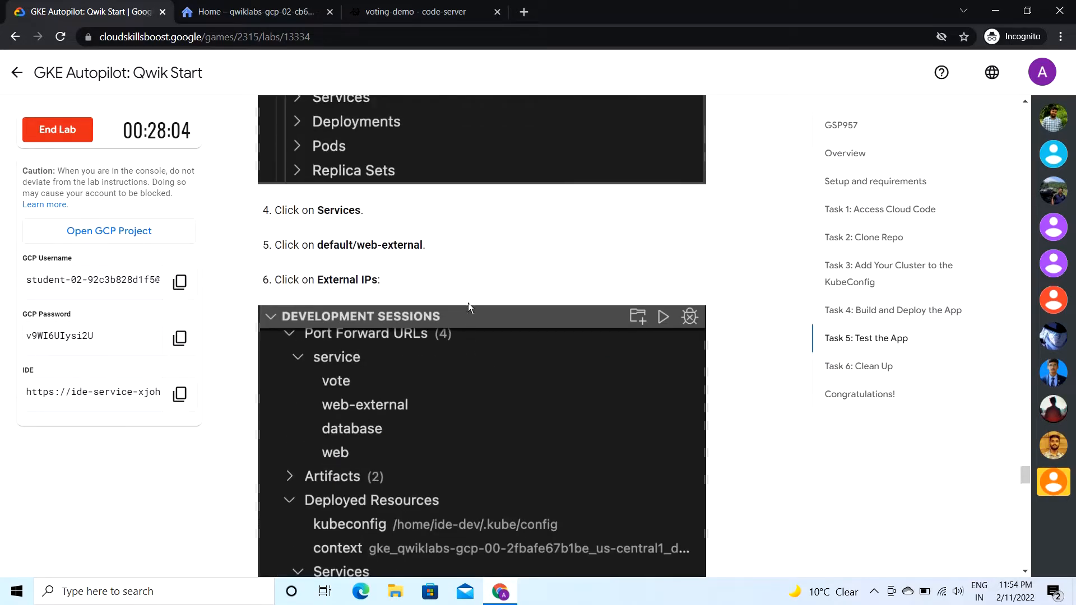
Switch to the IDE and expand Services under Deployed Resources
click(415, 11)
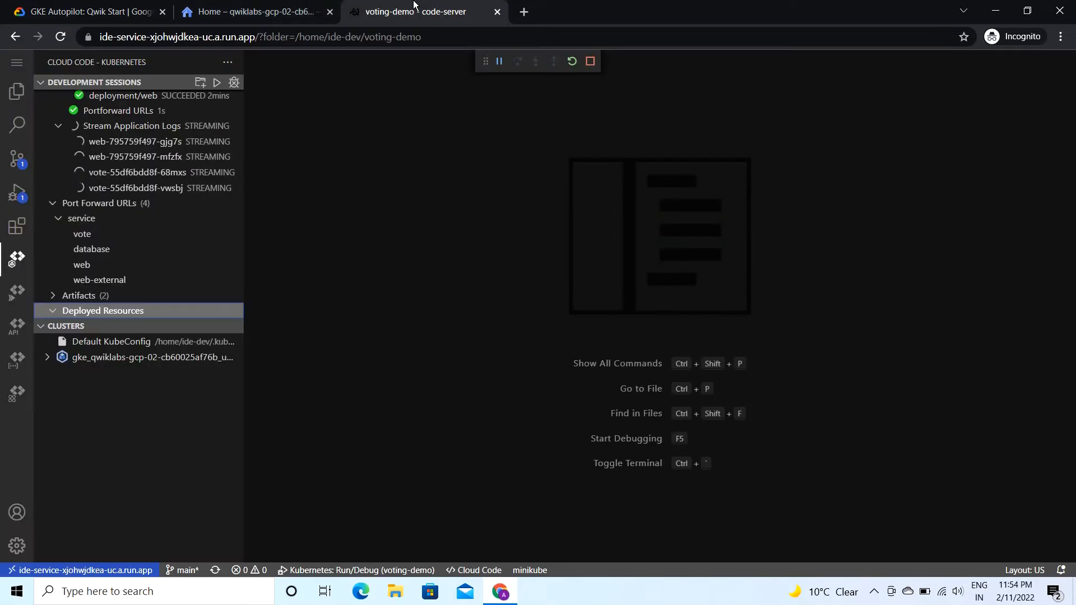
scroll(161, 263, down, 2)
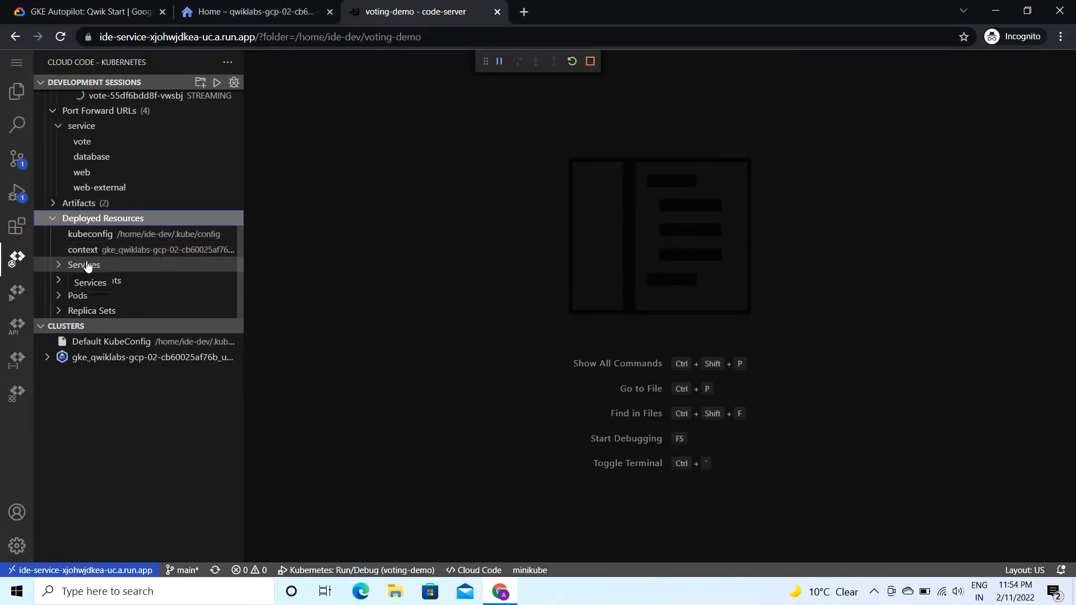
click(104, 262)
scroll(145, 265, down, 2)
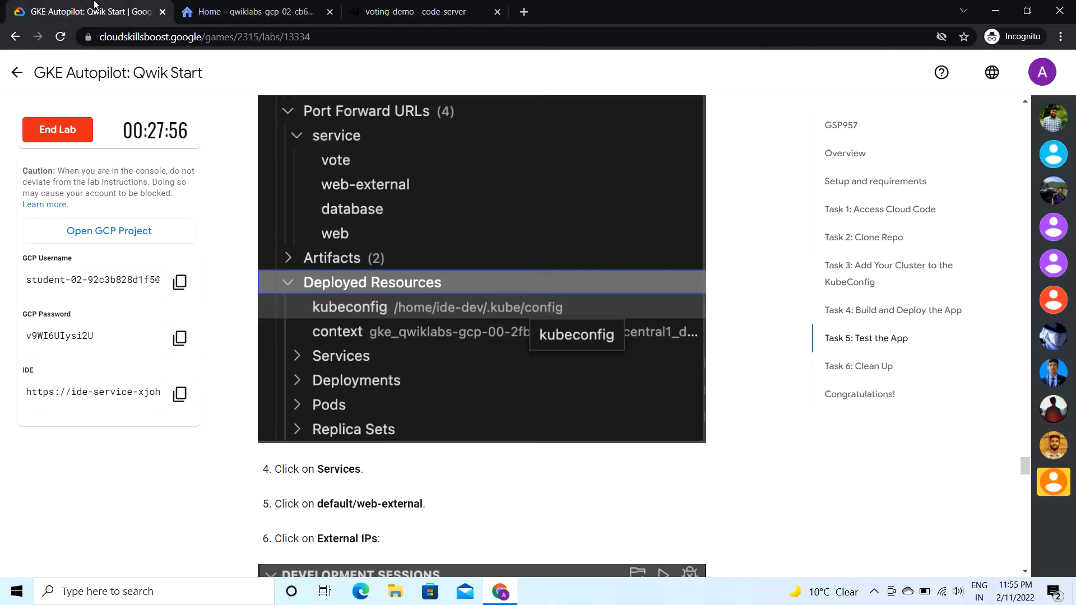
Recheck the lab's service name and expand default/web-external under Services in the IDE
click(104, 11)
scroll(356, 347, down, 3)
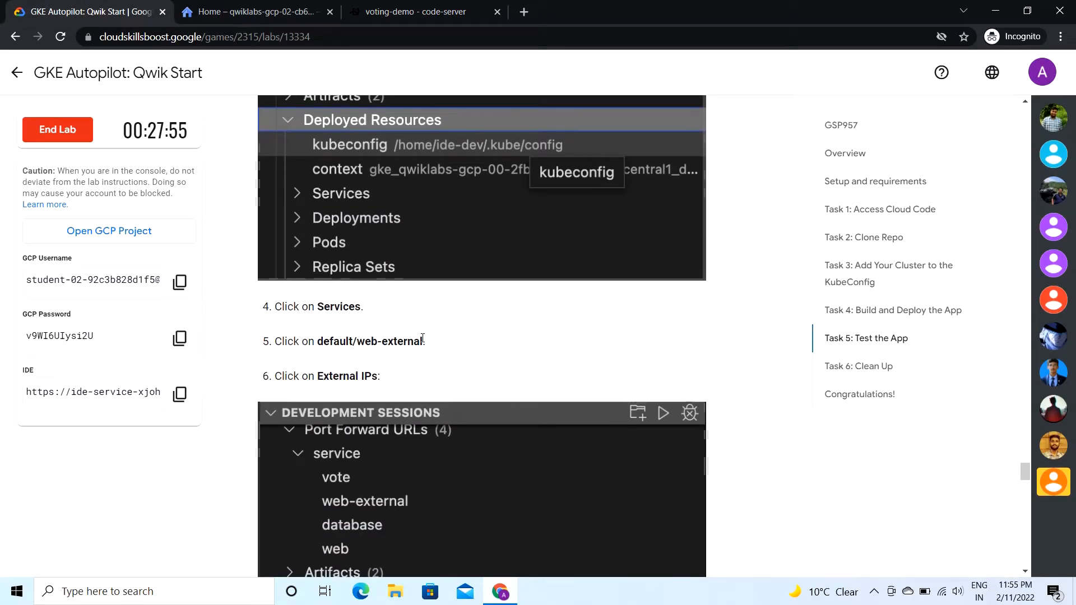
click(416, 11)
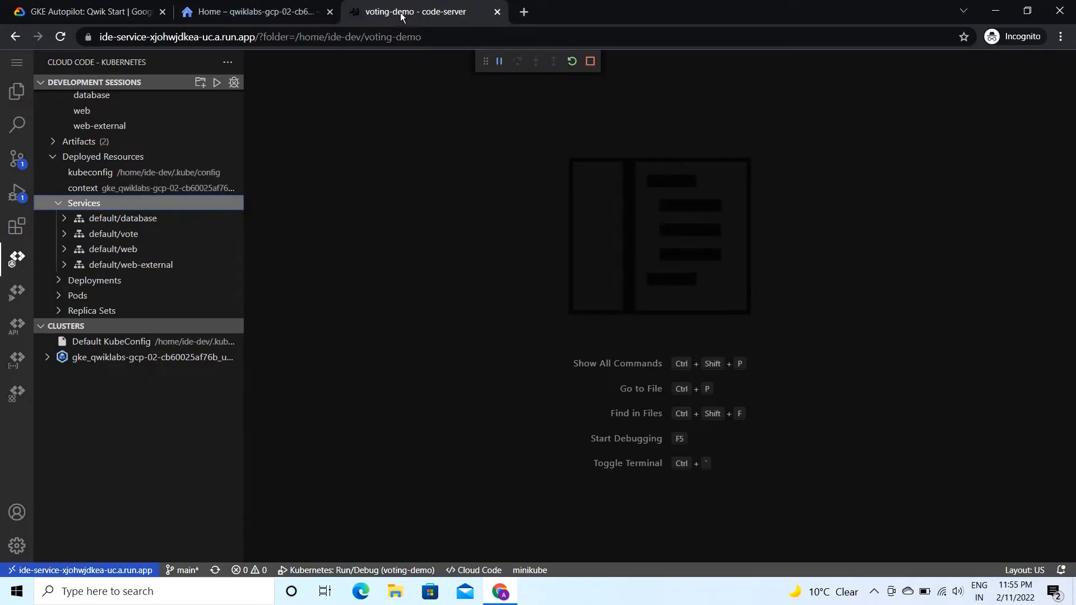
click(64, 265)
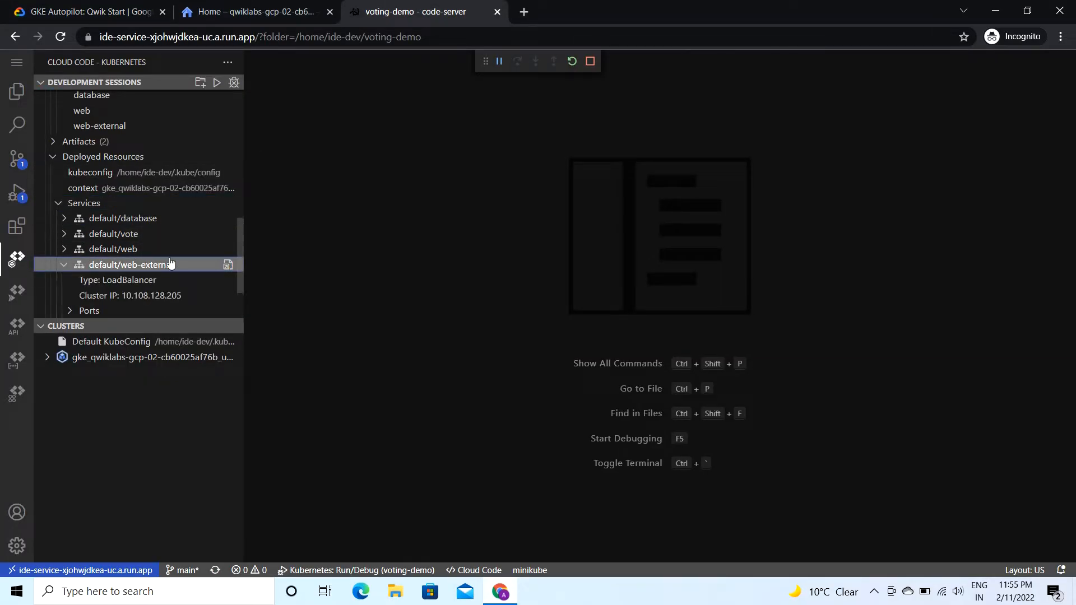
scroll(212, 284, down, 1)
Check the next lab instruction and expand External IPs under default/web-external in the IDE
click(90, 11)
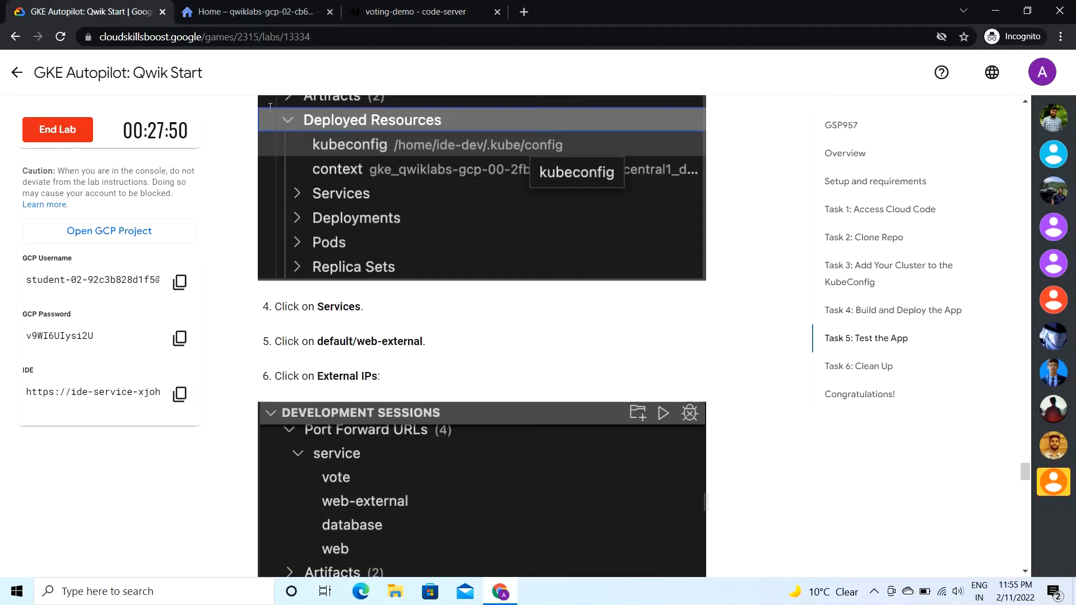
scroll(321, 303, down, 1)
scroll(321, 303, down, 1)
click(415, 11)
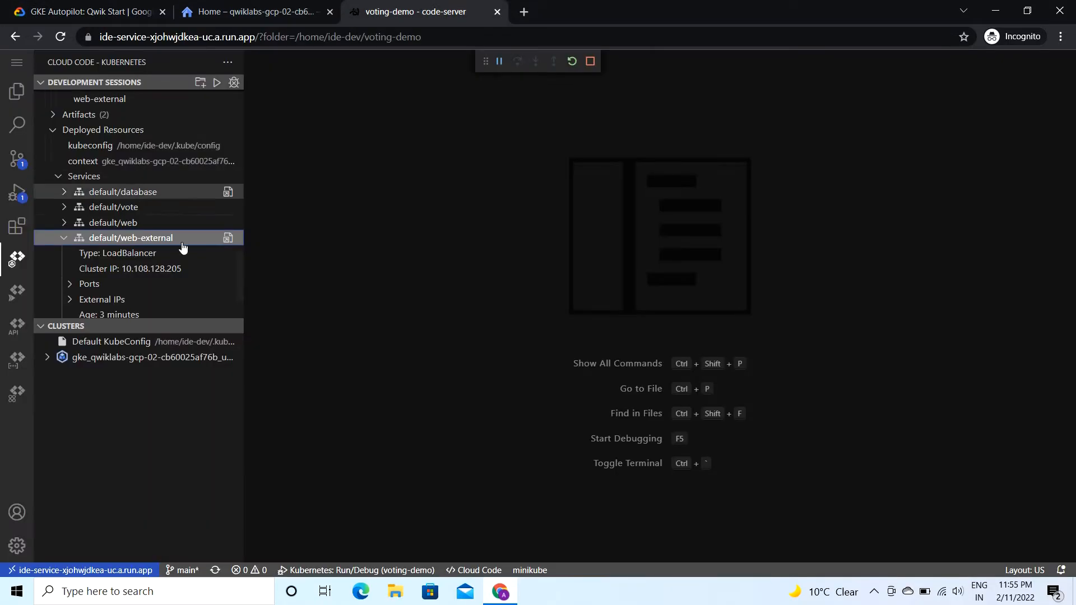
scroll(101, 275, down, 1)
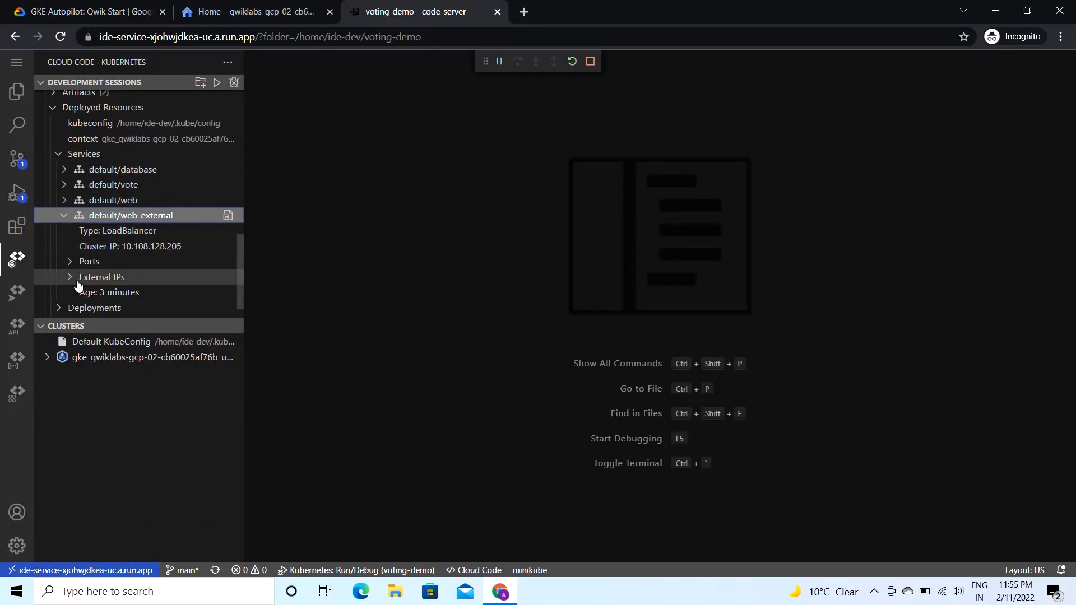
click(77, 279)
Read lab step 7 and copy the resource name of the external IP under default/web-external in the IDE
click(108, 7)
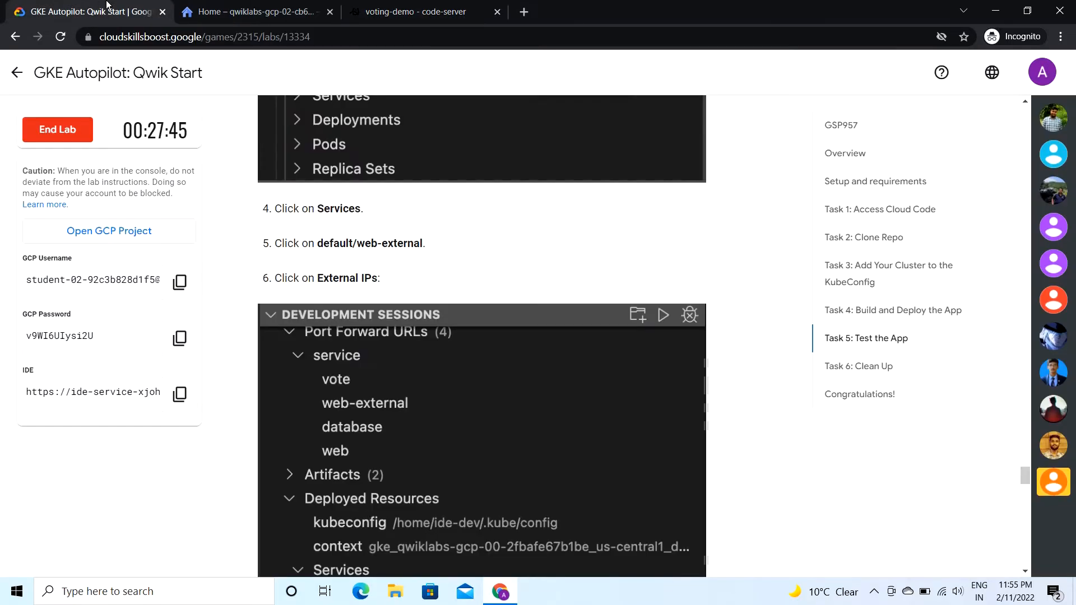
scroll(360, 287, down, 10)
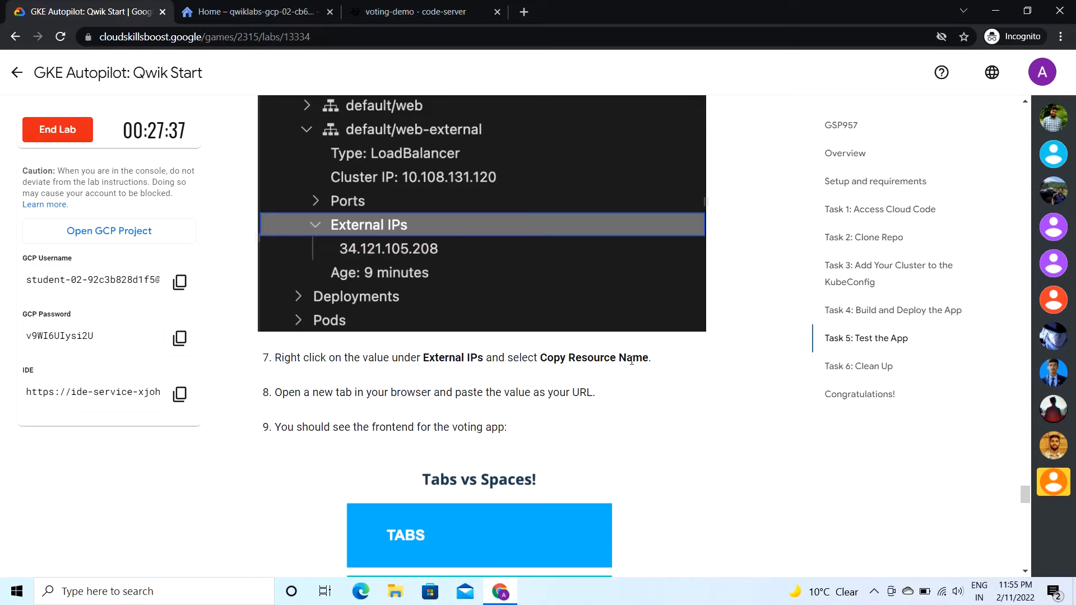
click(415, 11)
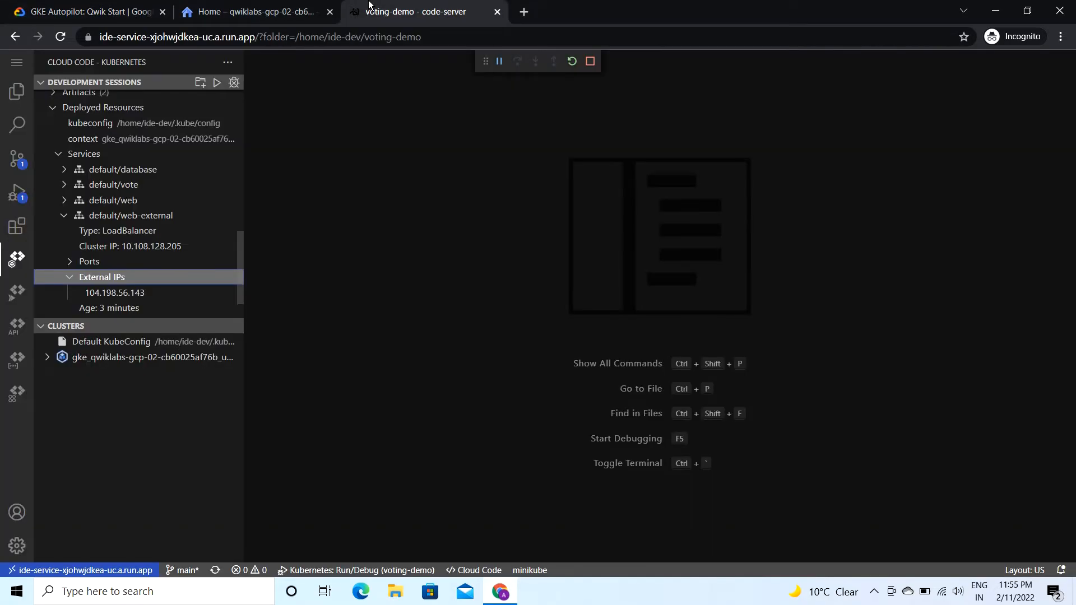
right_click(98, 294)
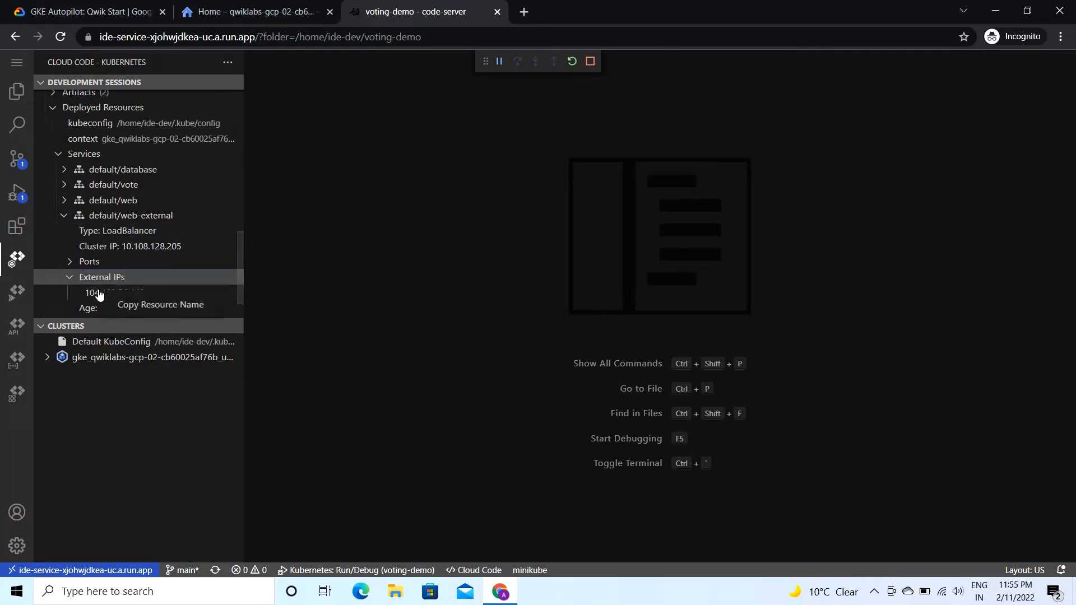
click(140, 304)
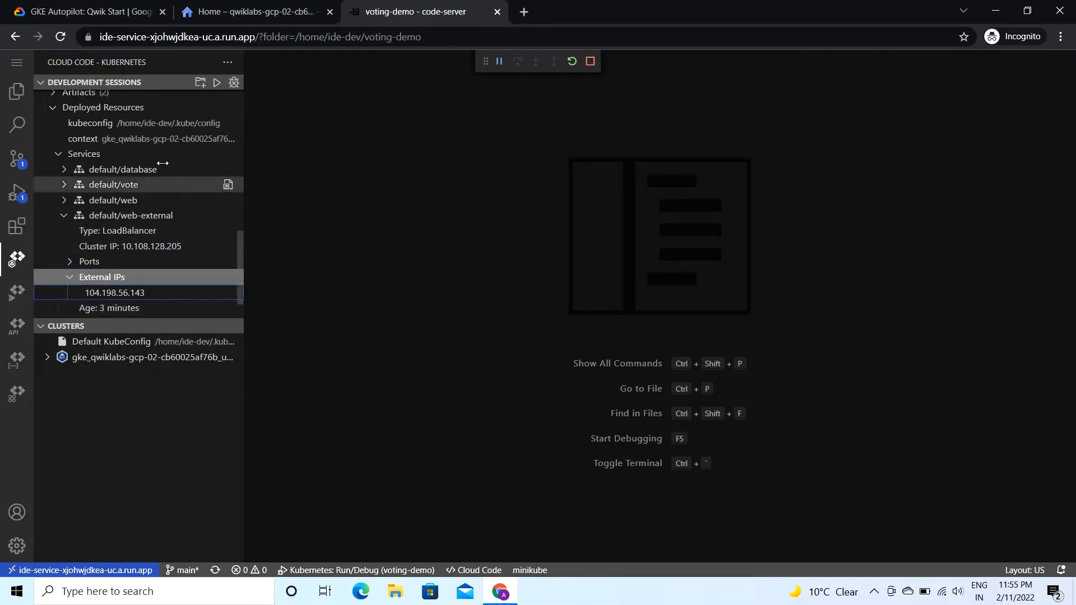
Check lab step 8 and load the copied external IP, 104.198.56.143, in a new browser tab
key(ctrl+1)
scroll(339, 278, down, 3)
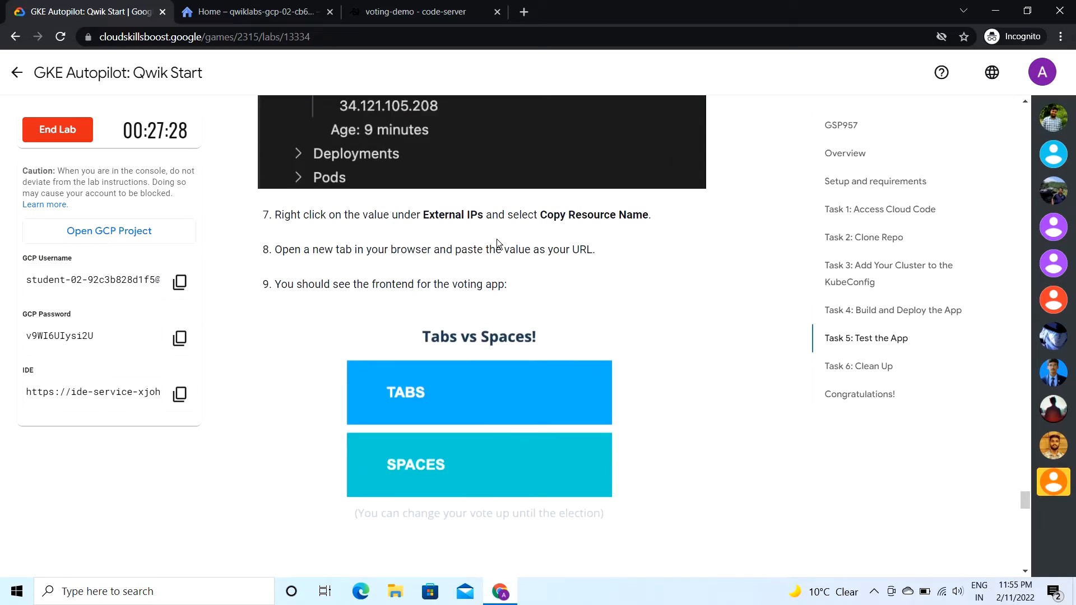
click(522, 12)
key(ctrl+v)
key(Return)
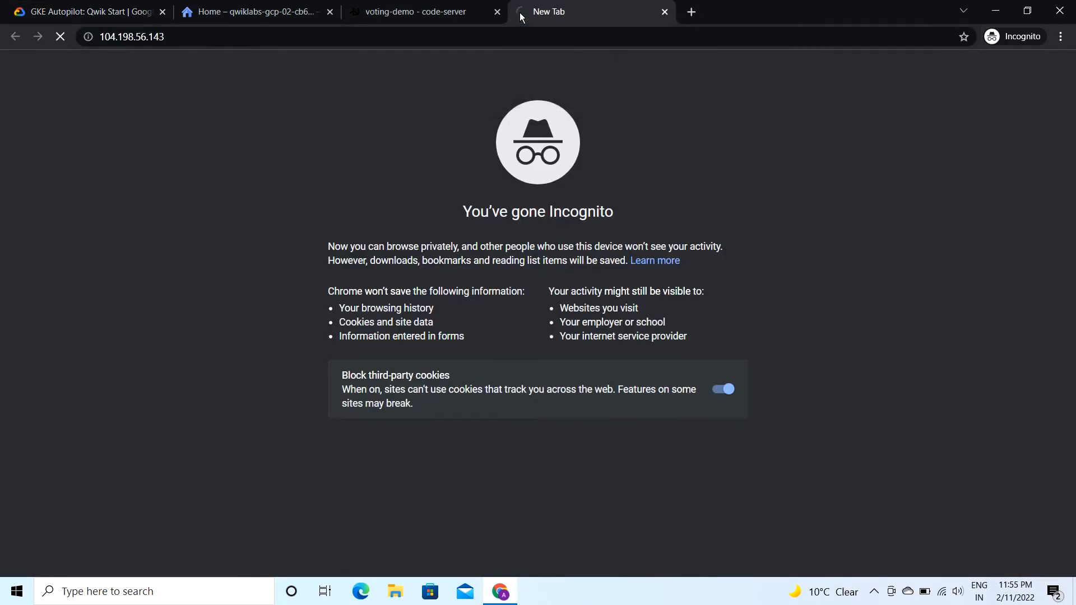
Check lab steps 10 and 11, and cast a vote for TABS in the Tabs vs Spaces! voting app
key(ctrl+1)
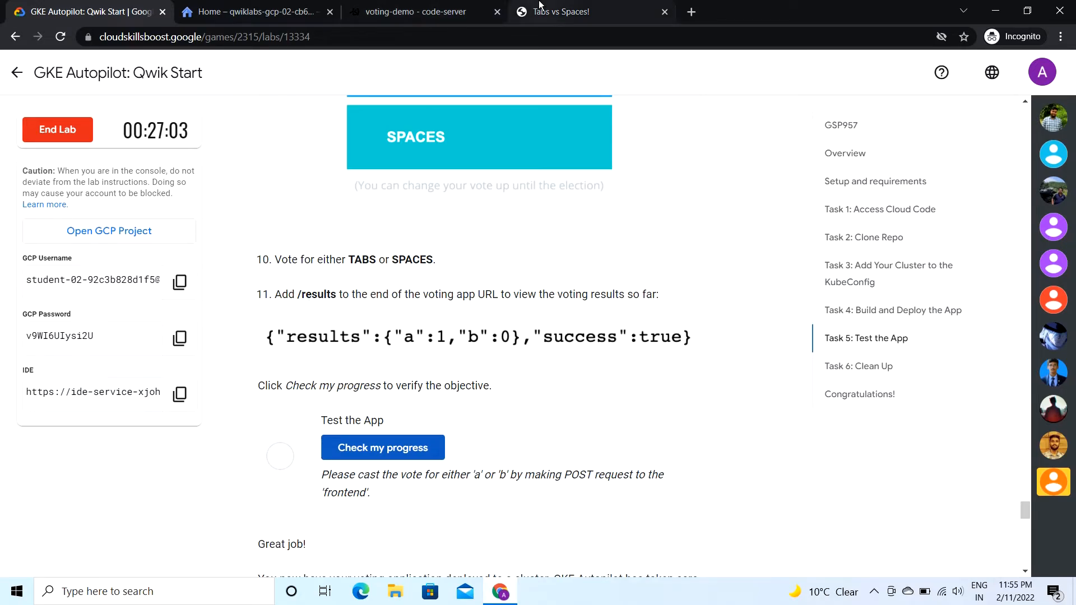
click(561, 11)
click(510, 142)
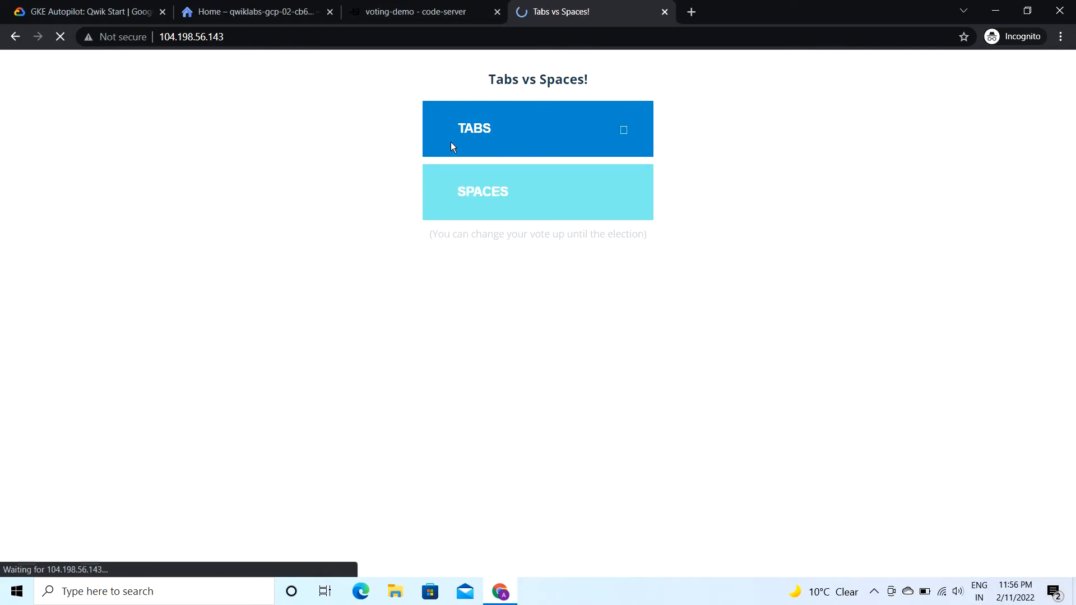
Return to the lab page and run the progress check for the Test the App objective
click(58, 6)
scroll(265, 409, down, 2)
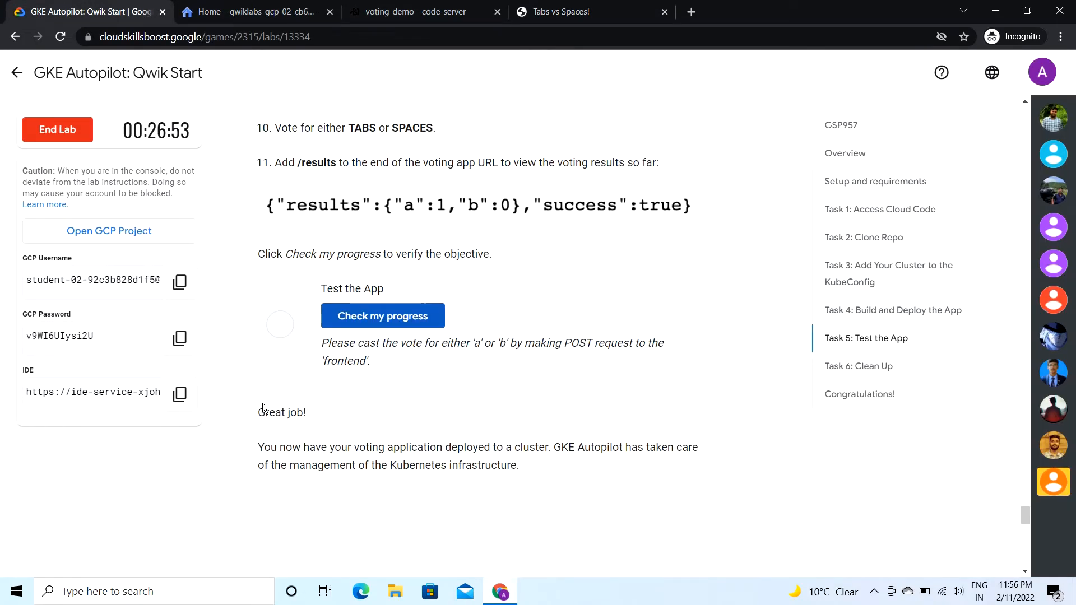
click(387, 317)
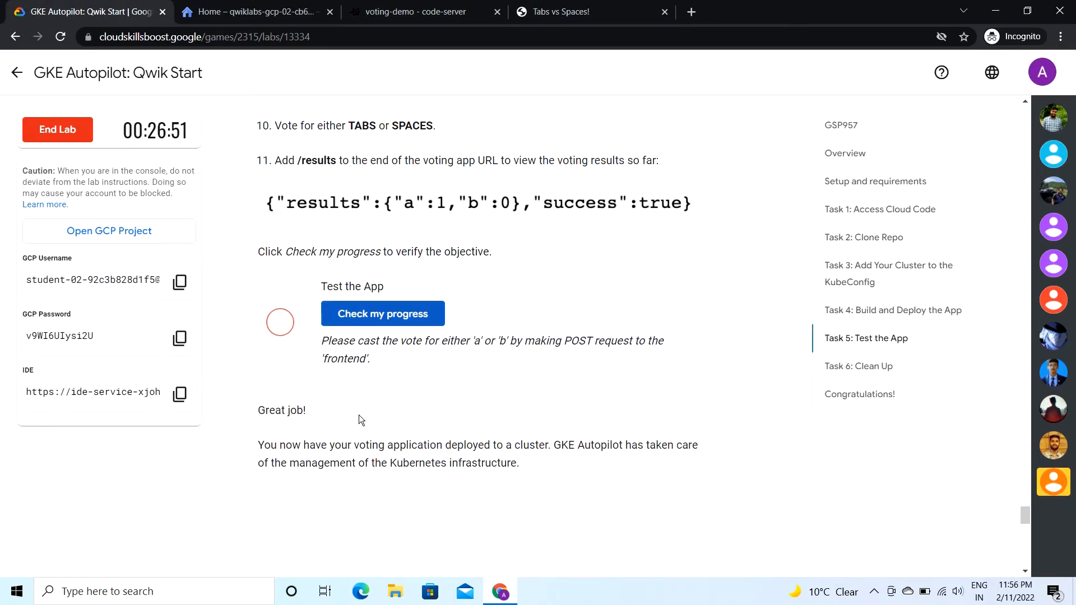
click(386, 314)
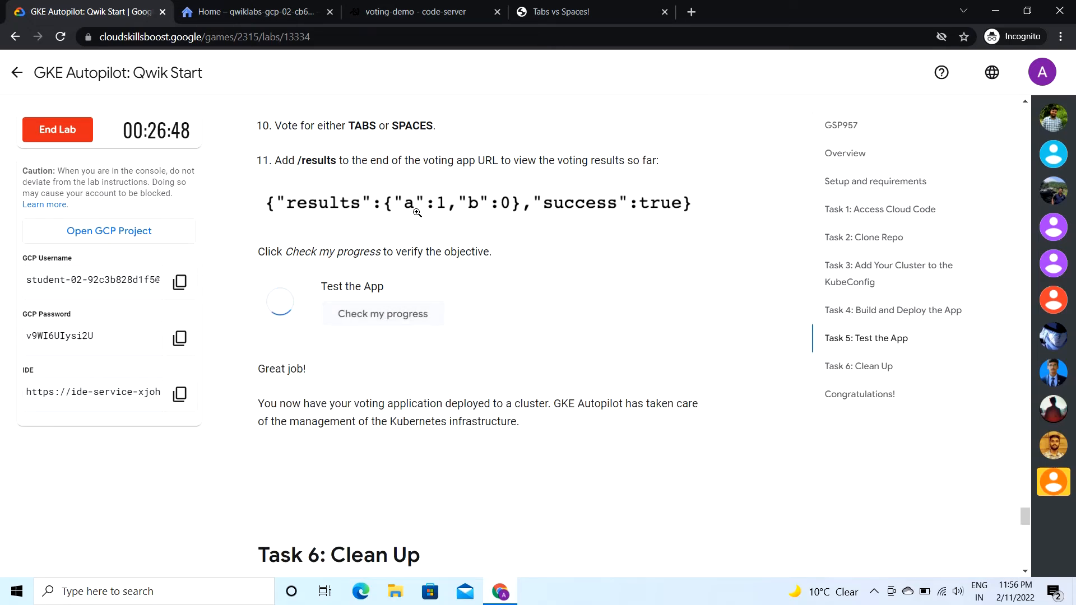
Following Task 6, stop the running voting-demo session in the IDE and choose Yes to clean up the deployed resources
scroll(351, 362, down, 7)
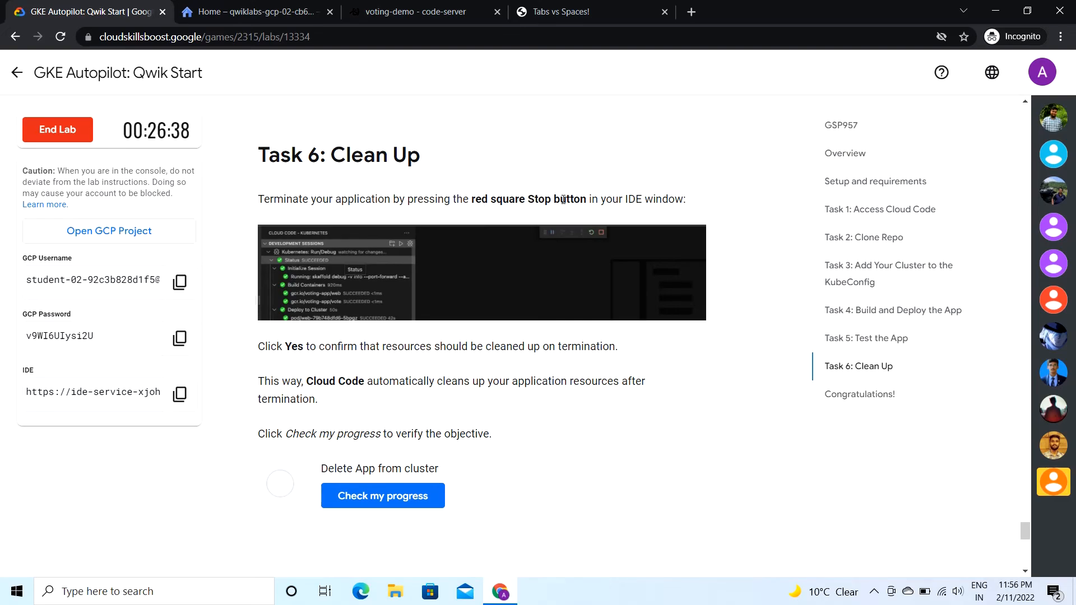
click(456, 8)
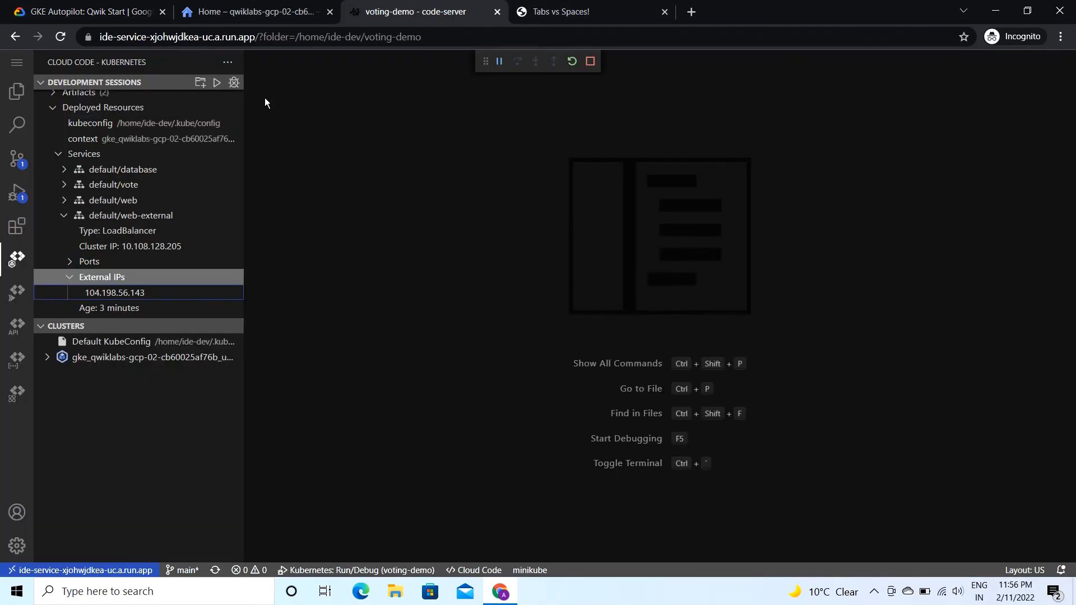
click(590, 65)
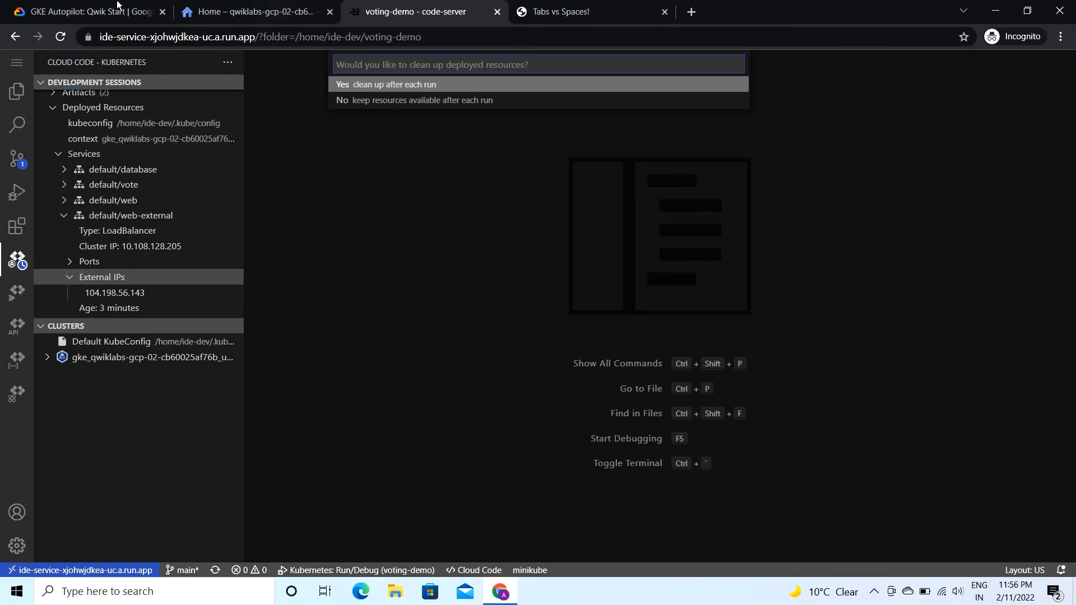
click(100, 14)
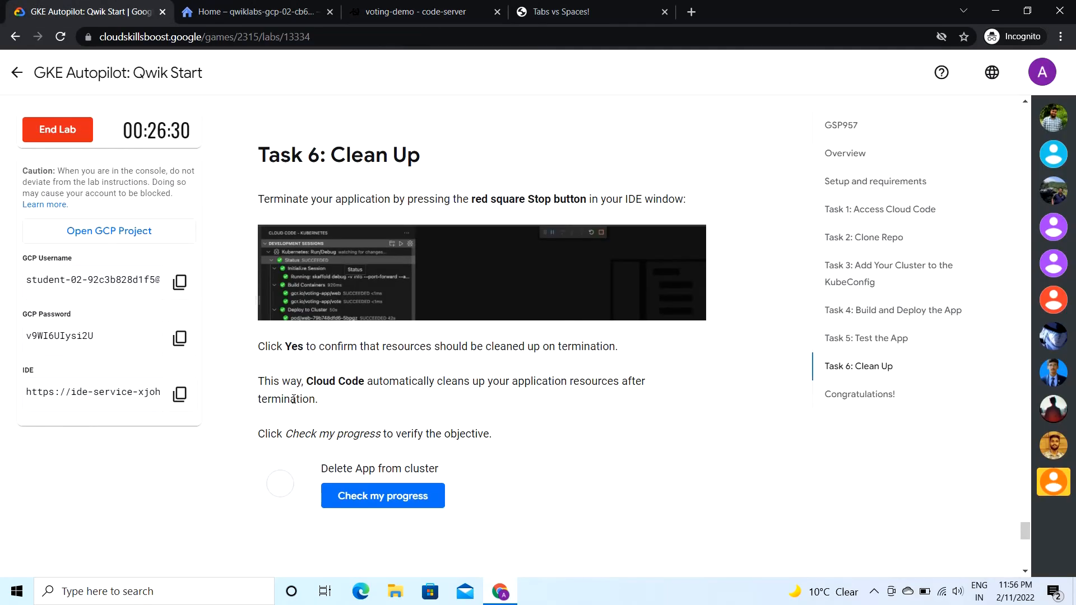
click(474, 12)
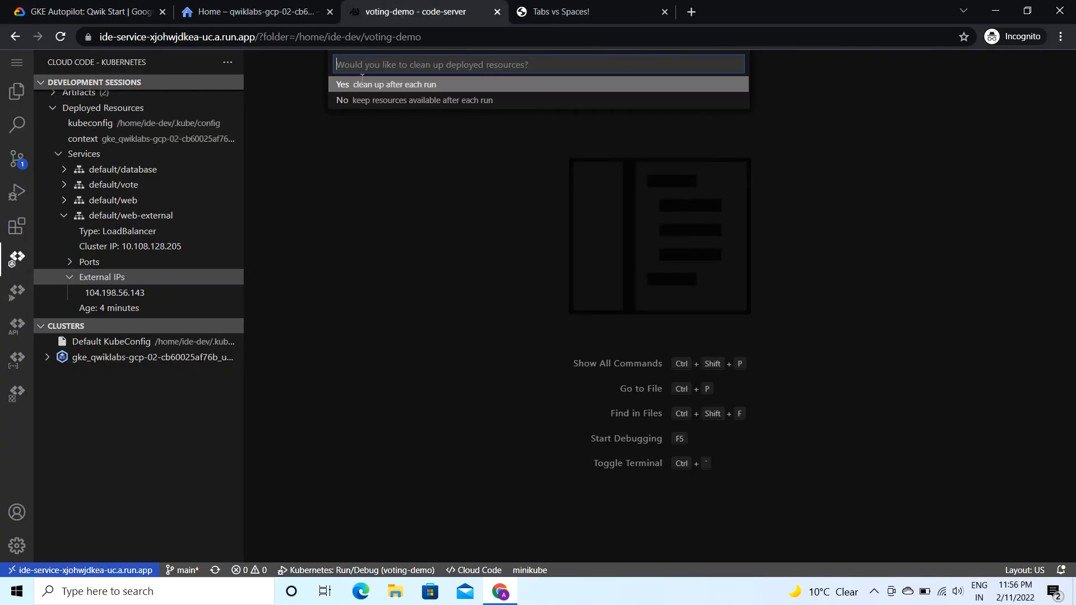
click(367, 85)
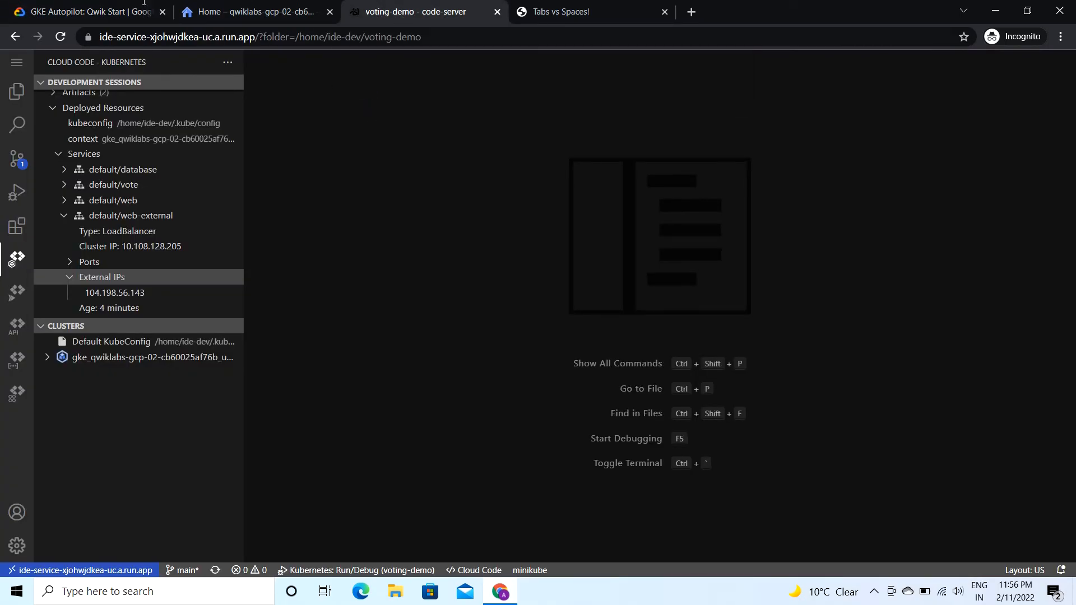
Return to the lab page and run the progress check for the Delete App from cluster objective
click(75, 7)
scroll(255, 276, down, 1)
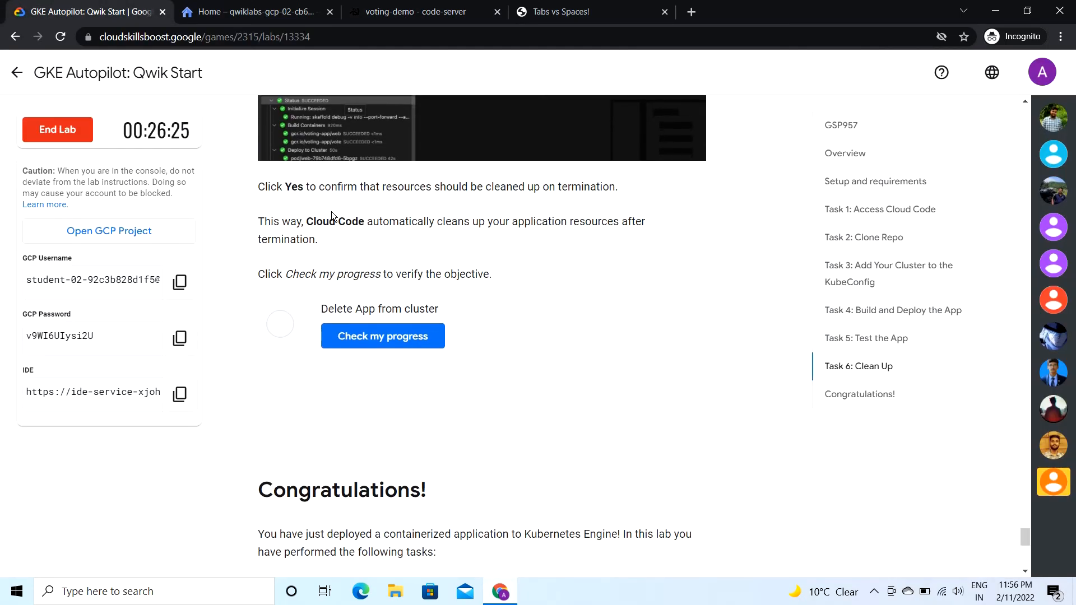
click(359, 326)
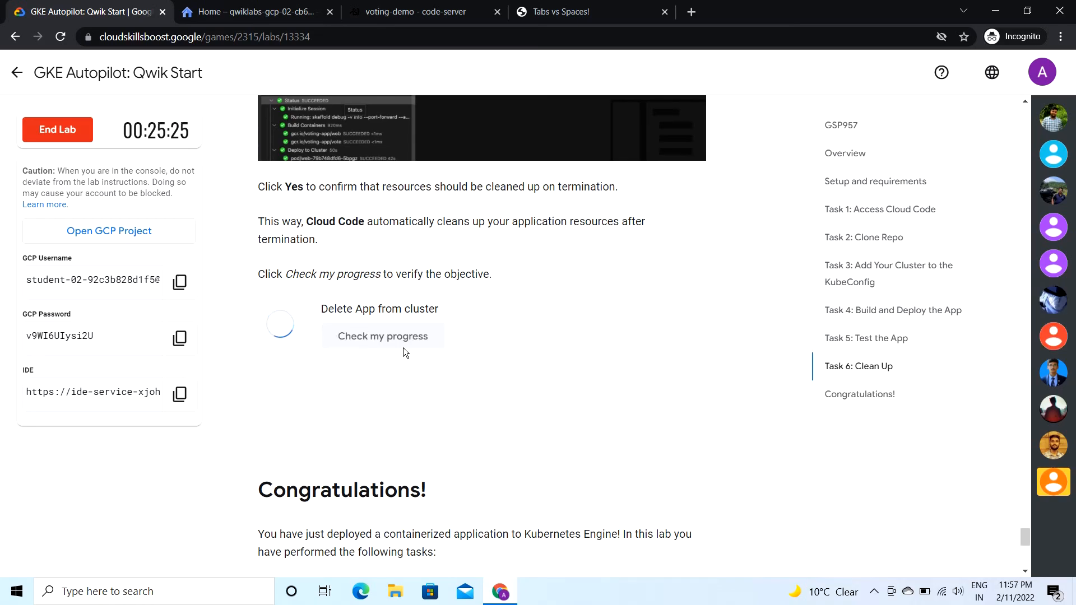